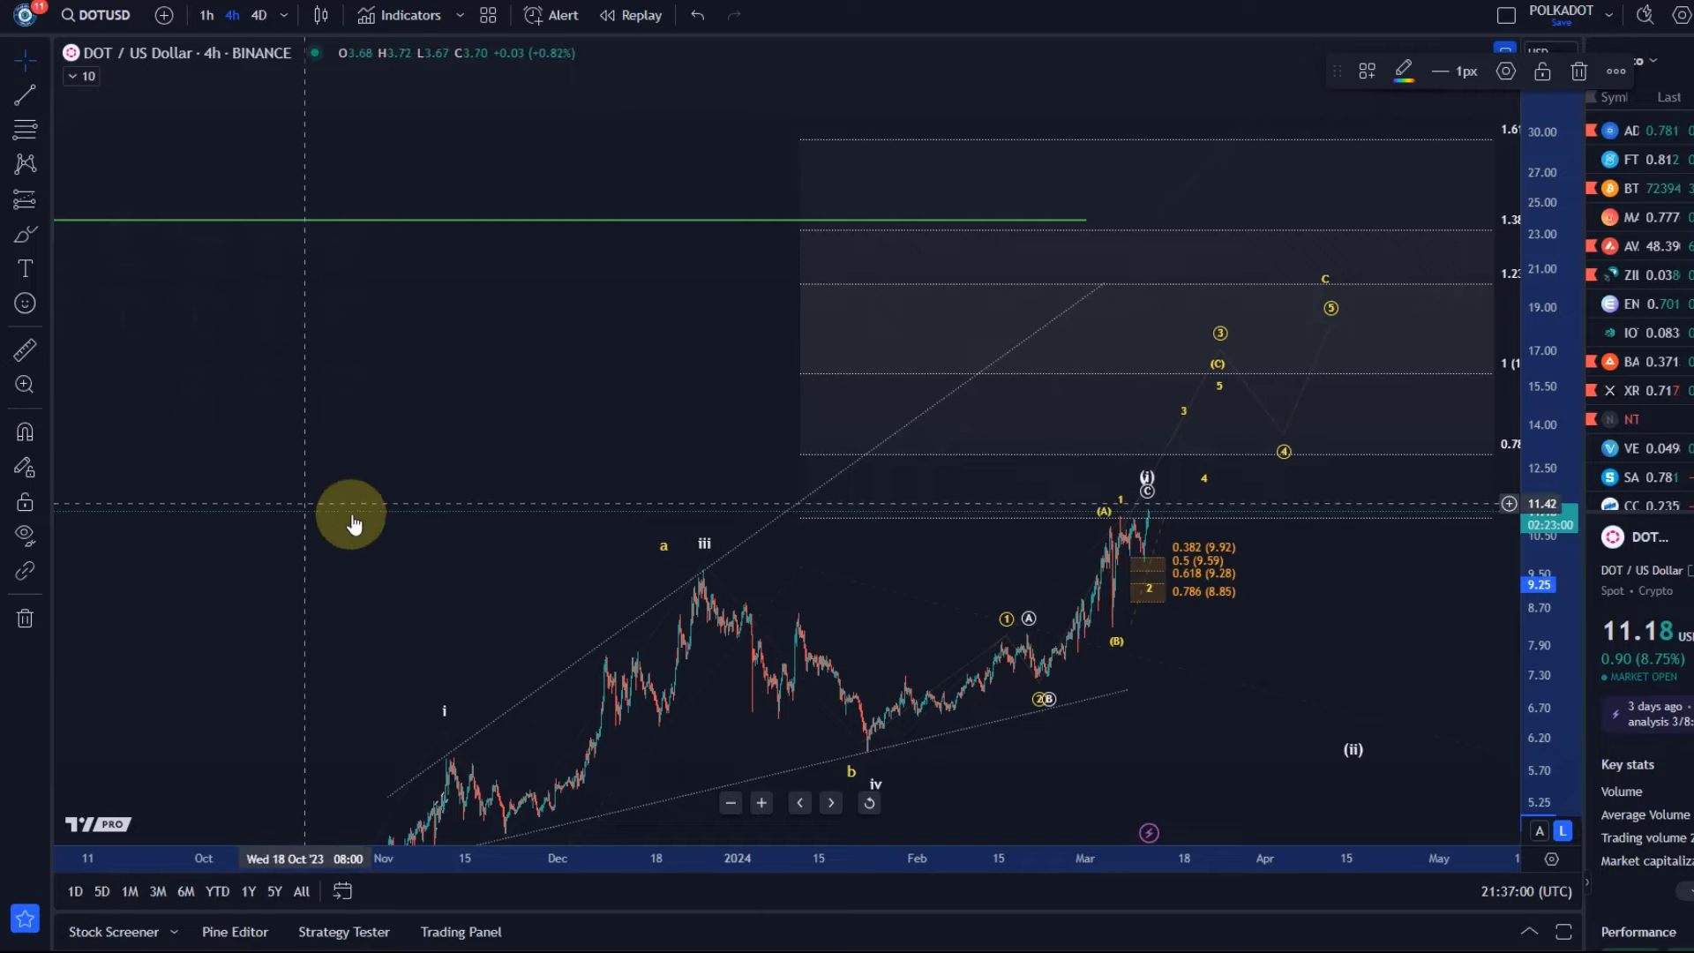
Pan and stretch the chart to enlarge the recent Dec–Apr waves and retracement zone
left_click_drag(352, 522, 270, 273)
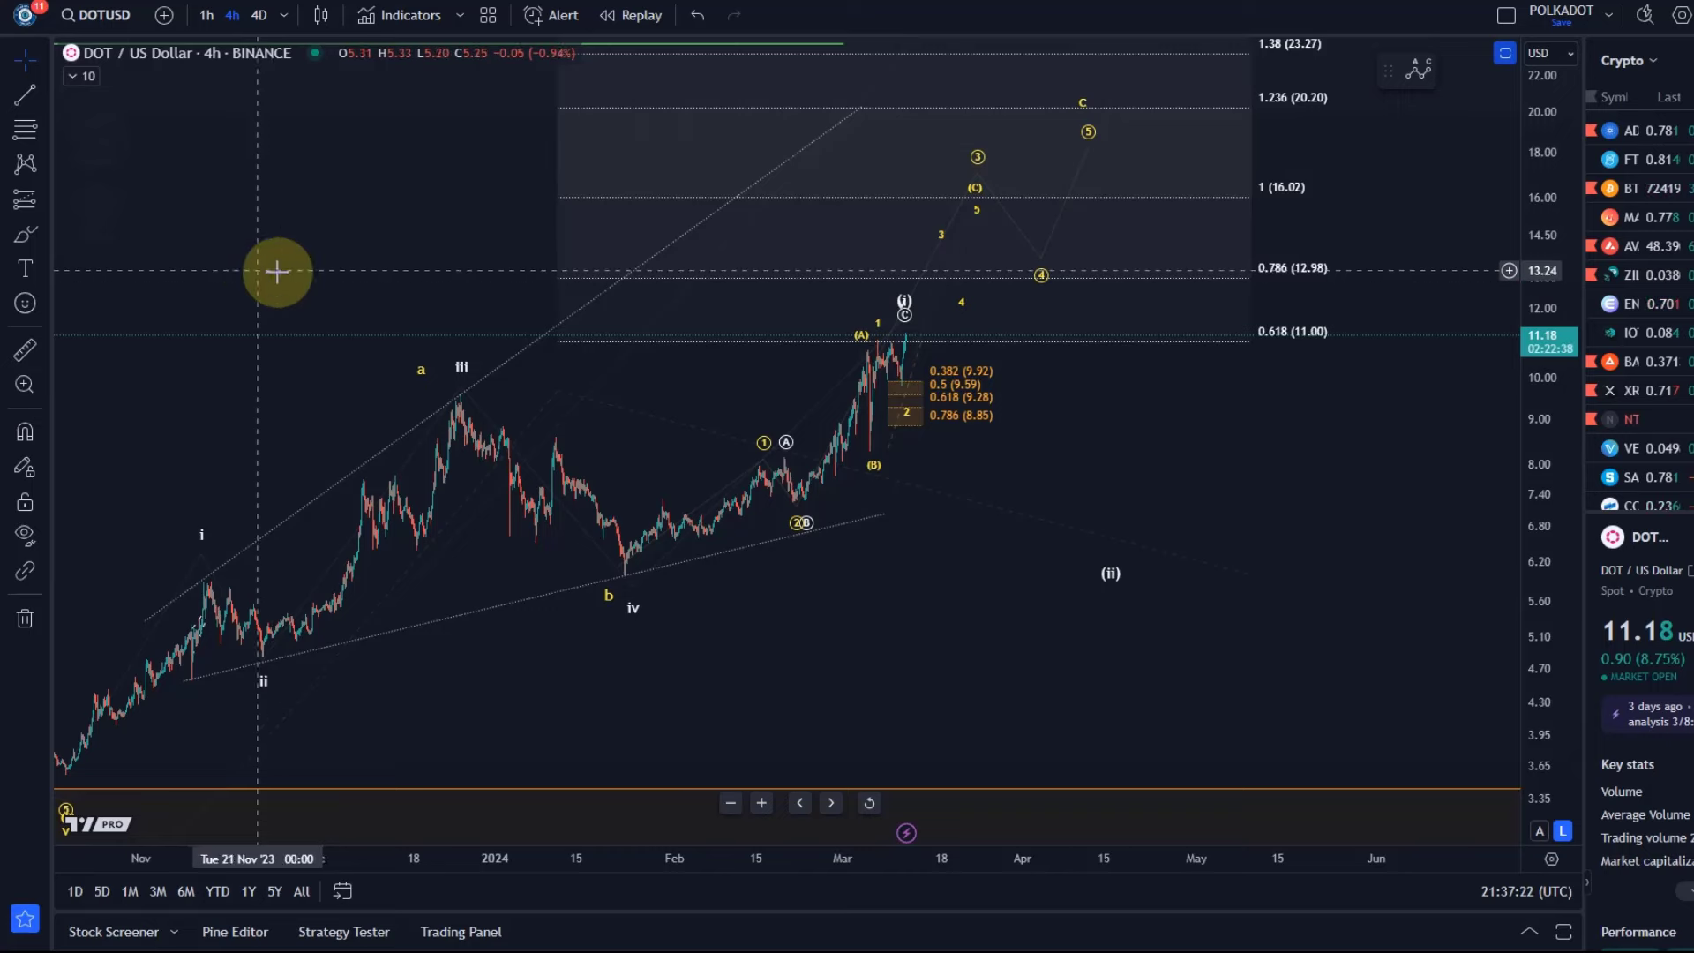
scroll(741, 360, "up", 5)
left_click_drag(571, 581, 1143, 570)
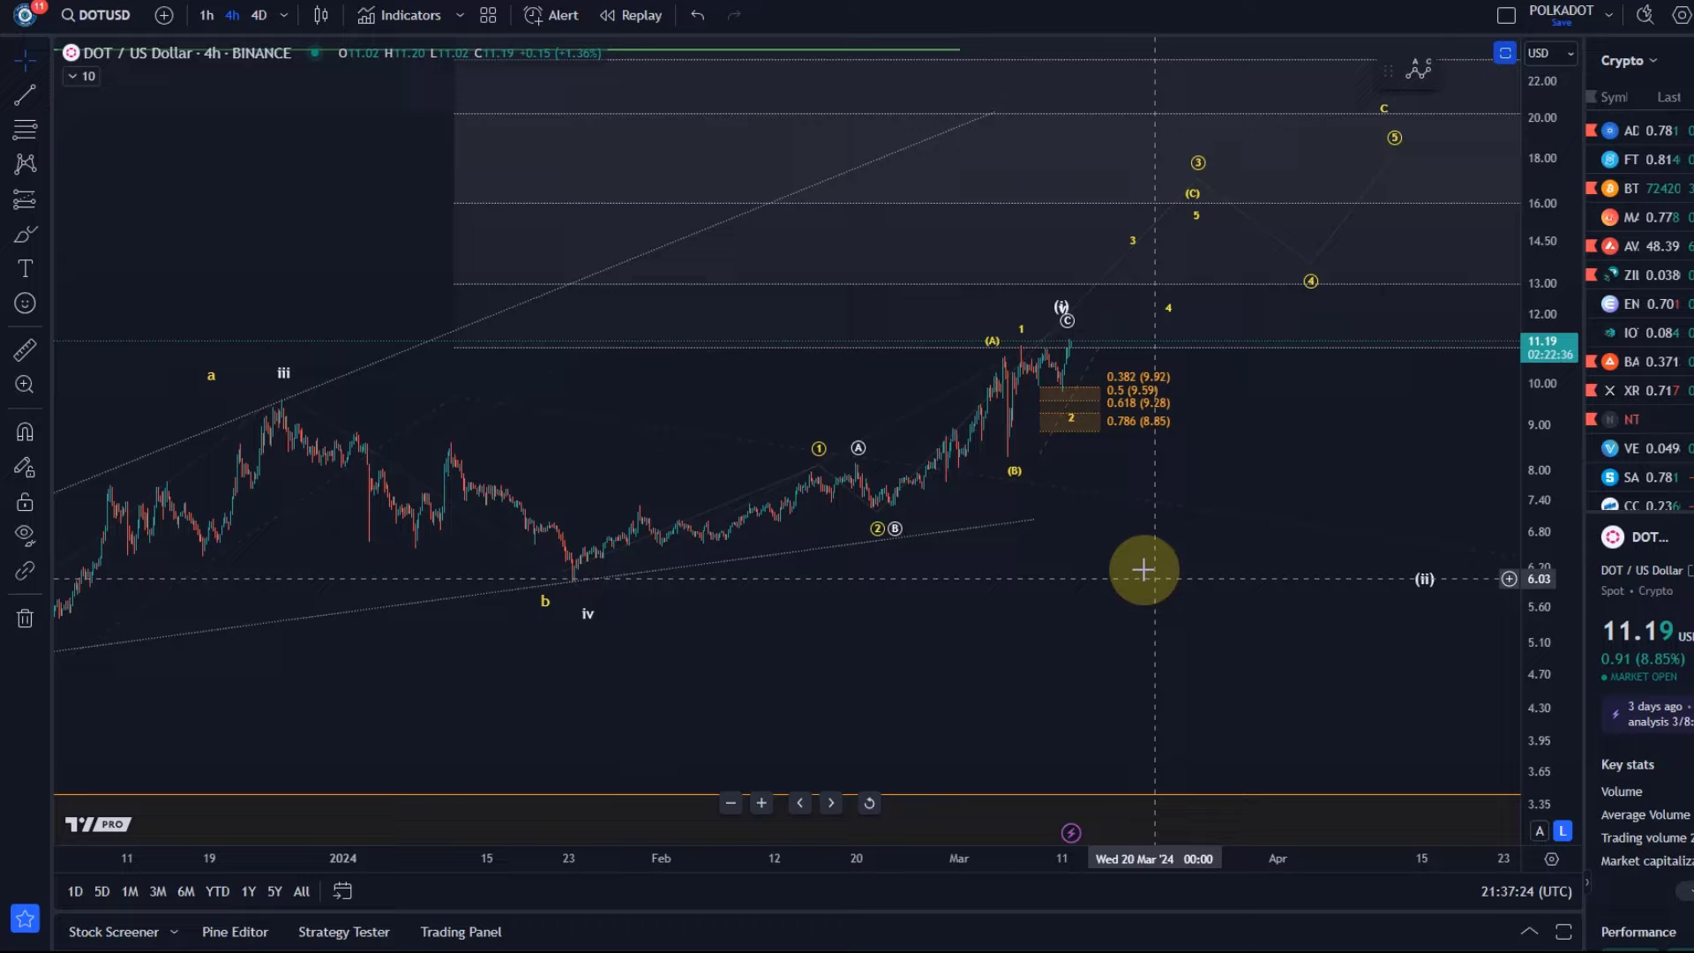
scroll(930, 544, "up", 3)
left_click_drag(1540, 570, 1368, 507)
left_click_drag(1135, 579, 957, 635)
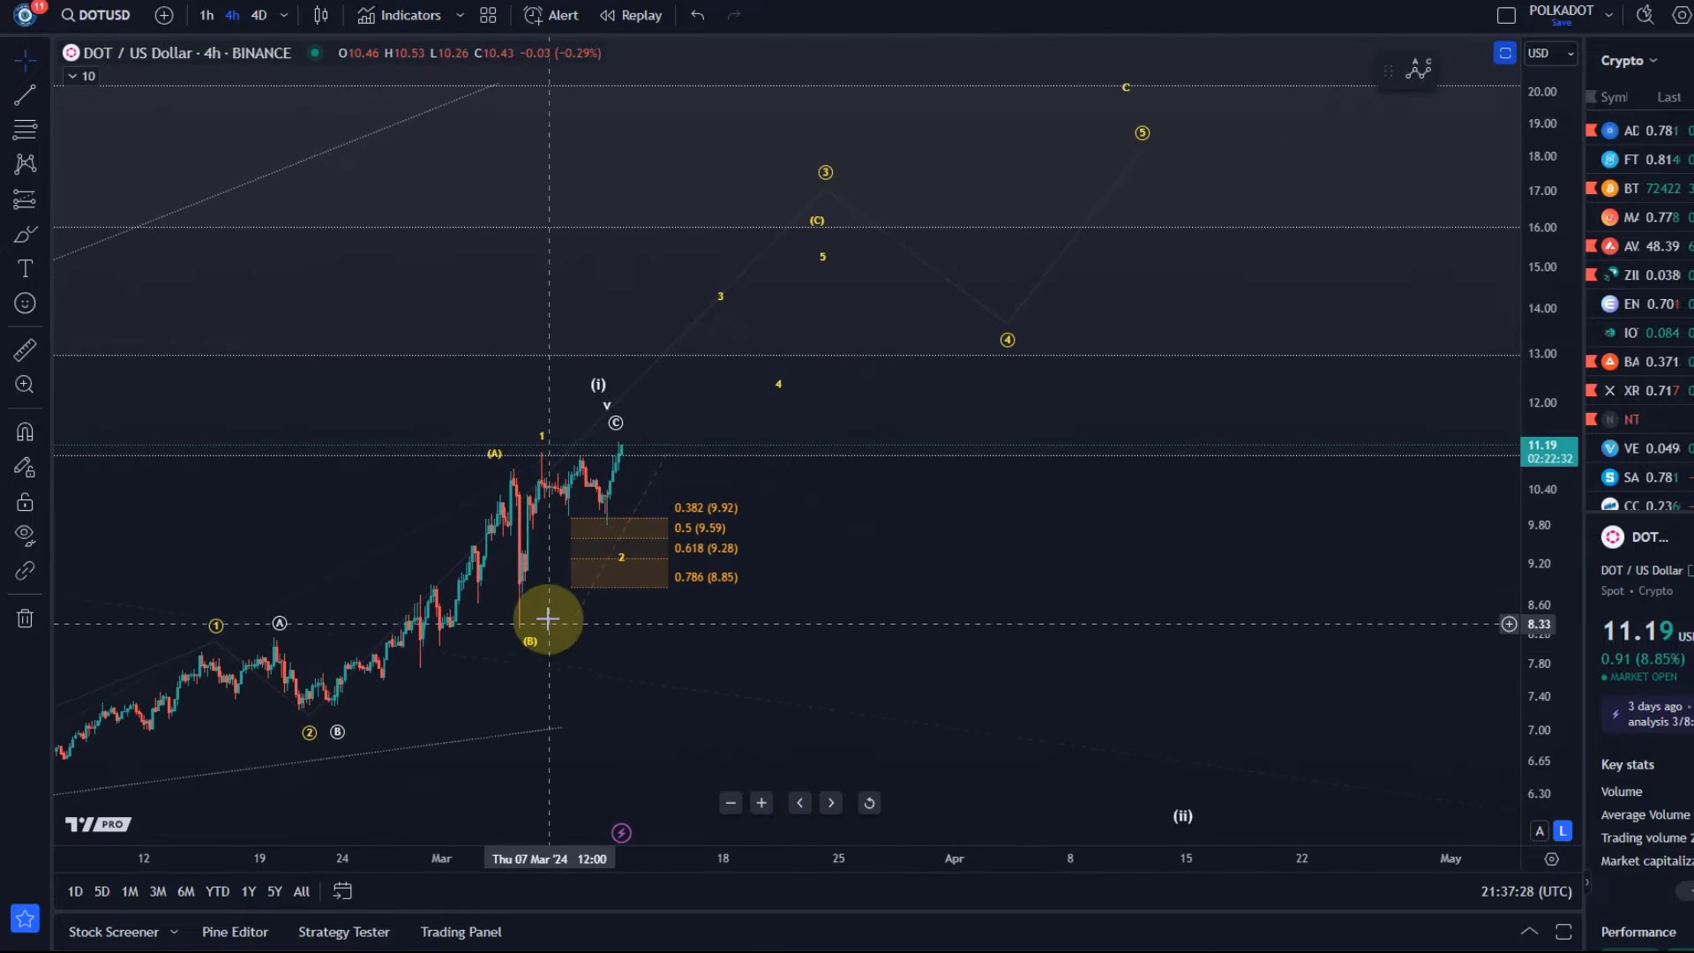
Check the 1–5 count, (A)(B)(C) count and Fib retracement zone, then show the projected waves
left_click(616, 560)
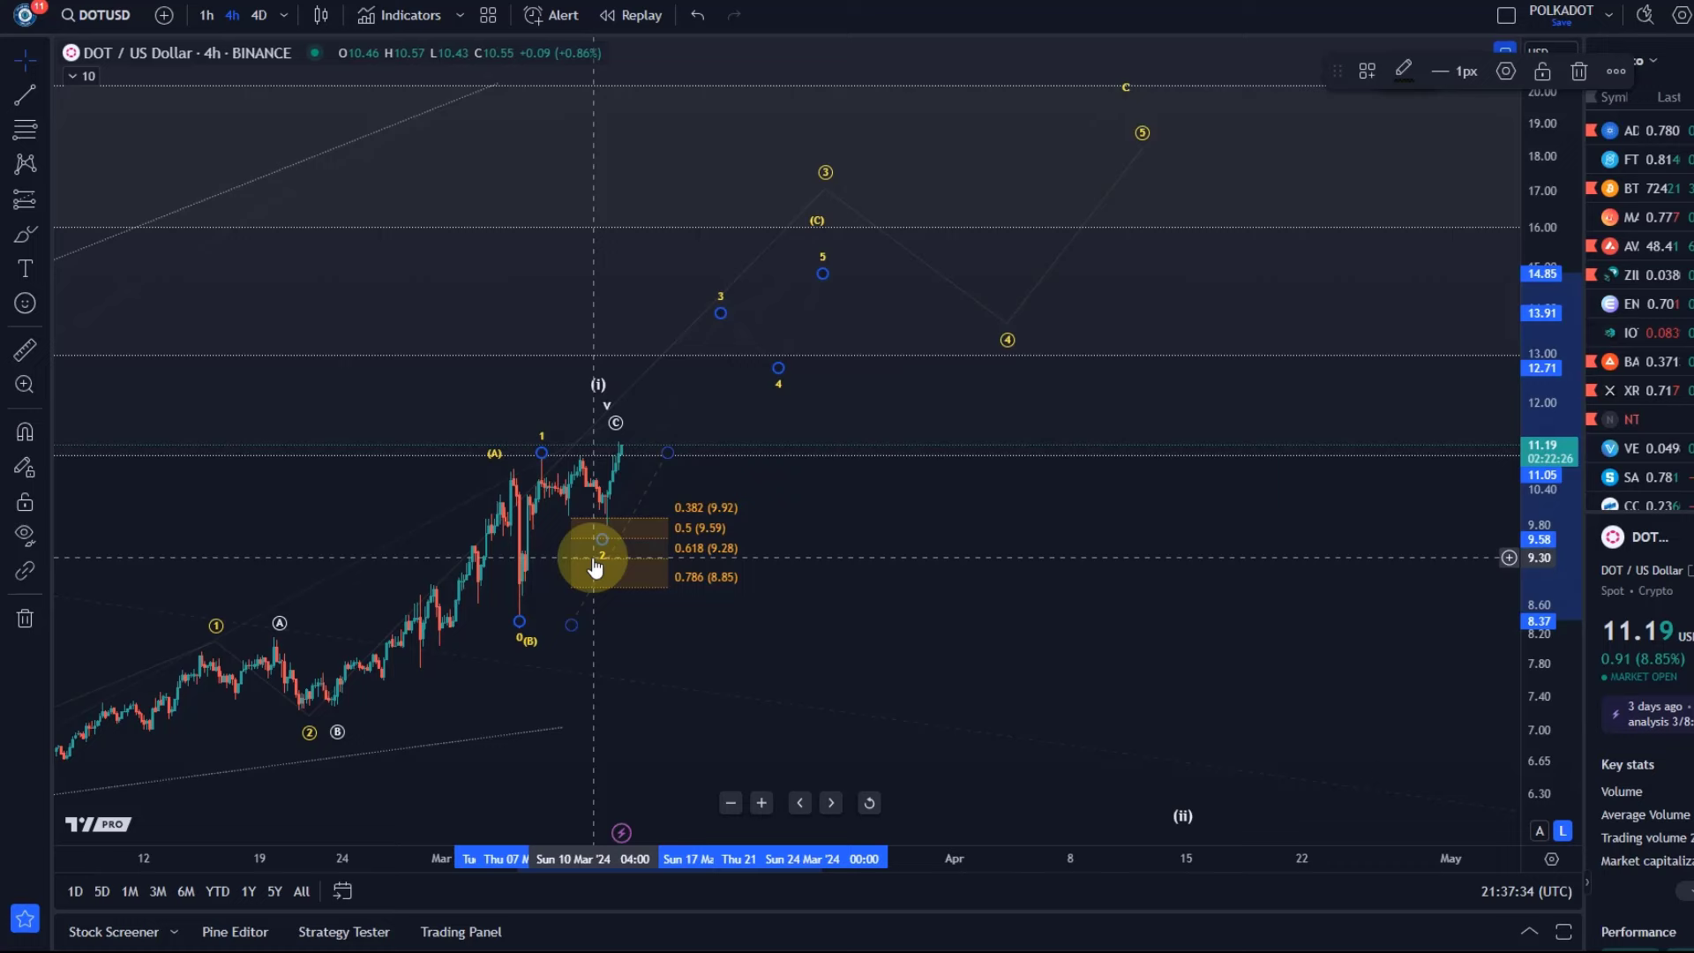
left_click(809, 263)
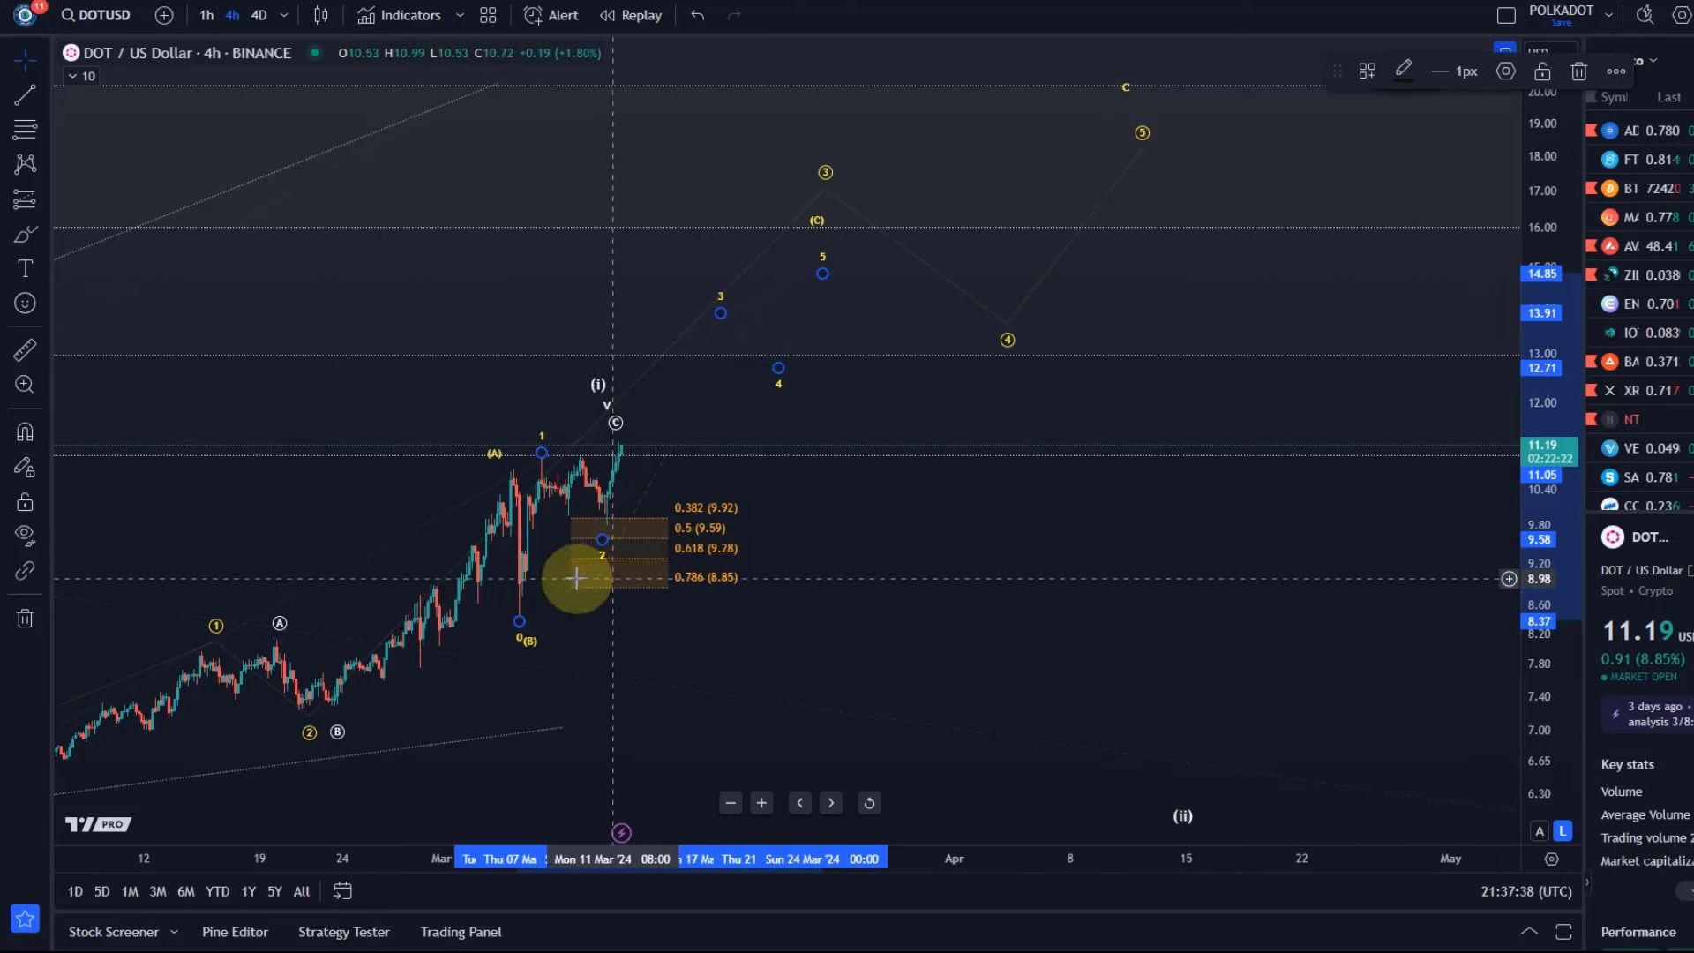
left_click(604, 528)
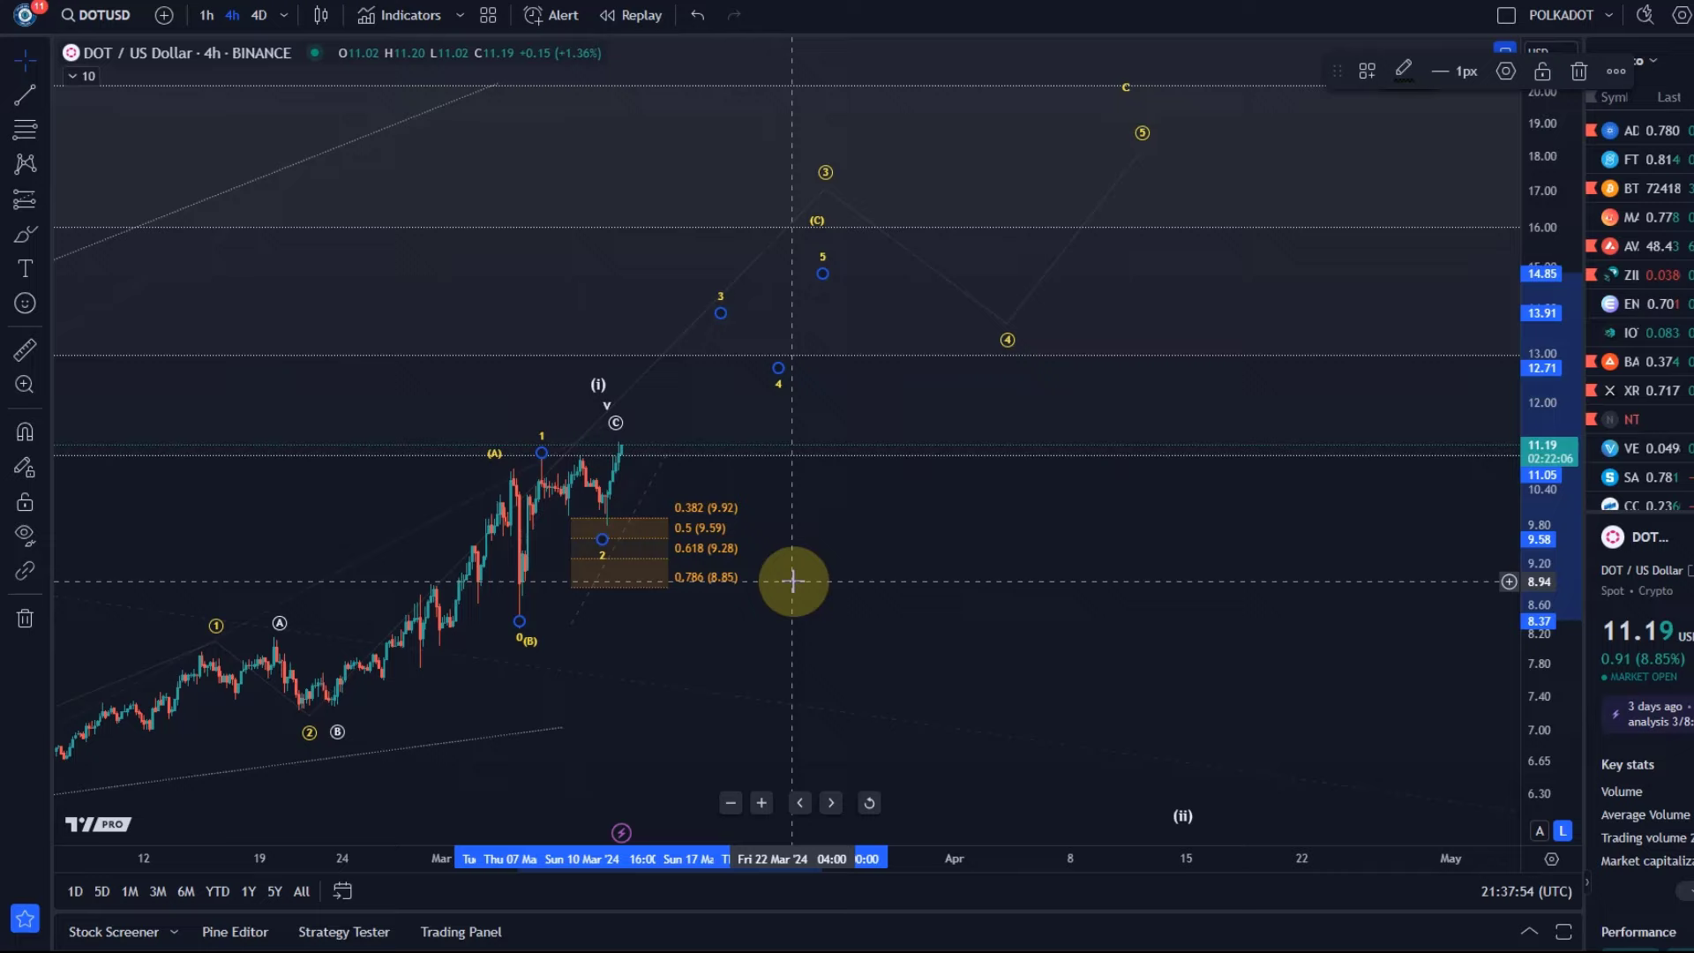
left_click_drag(673, 580, 756, 548)
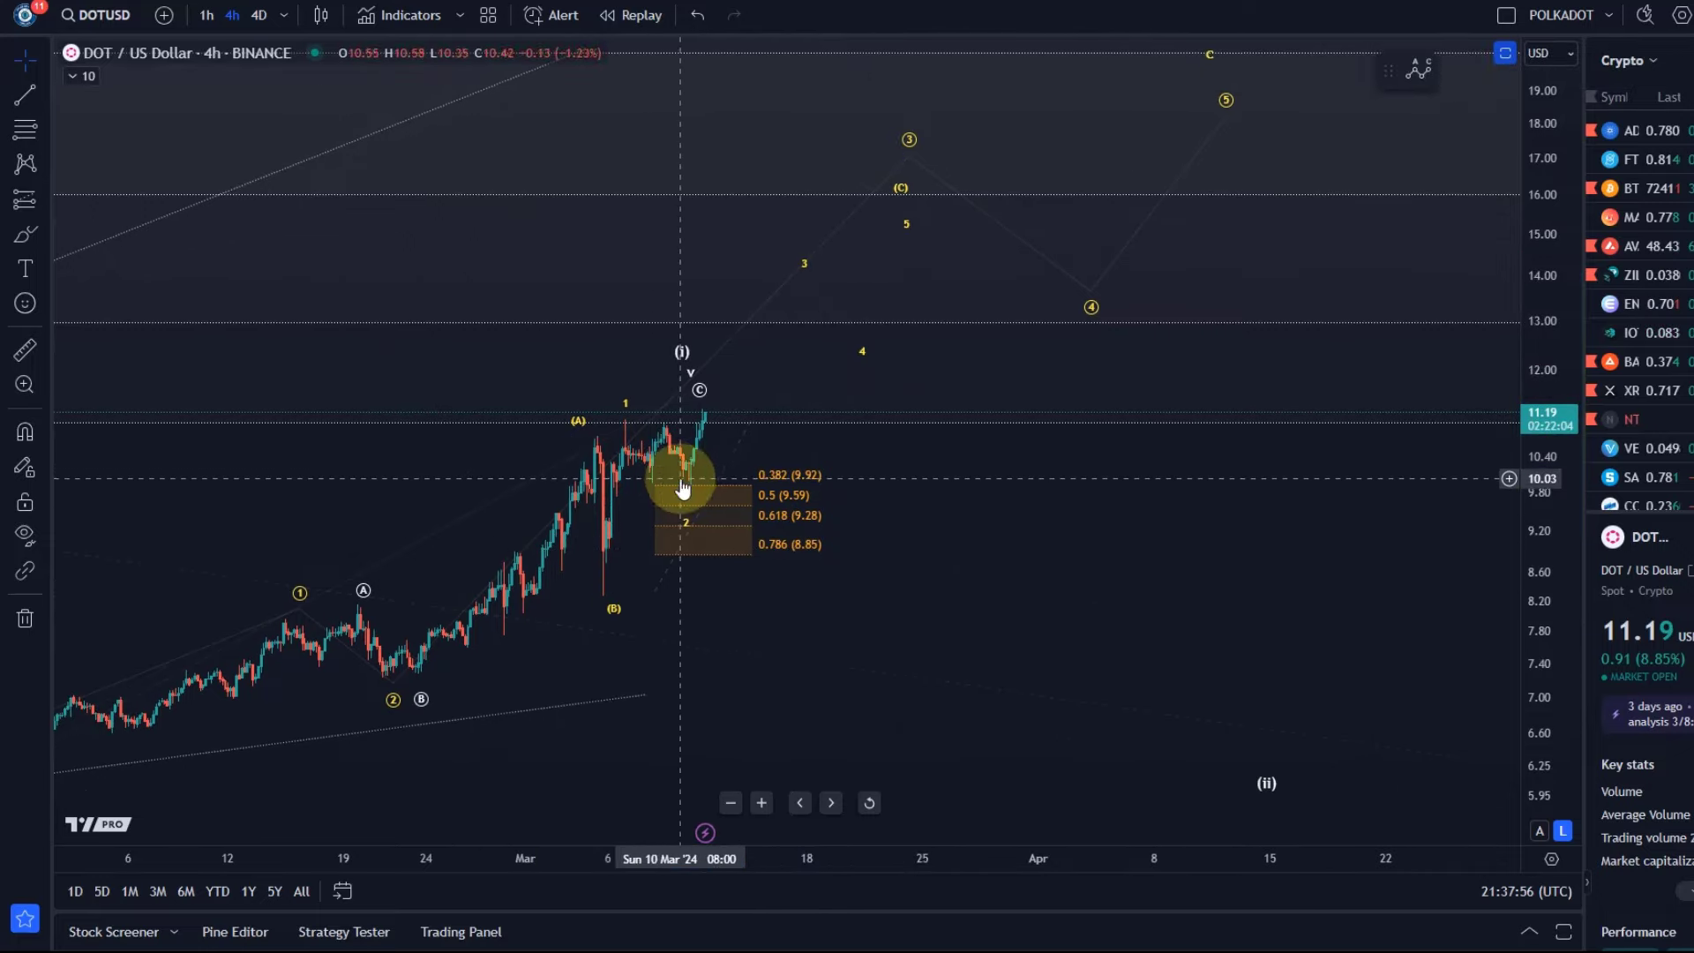
scroll(1085, 704, "down", 4)
left_click_drag(1211, 644, 833, 665)
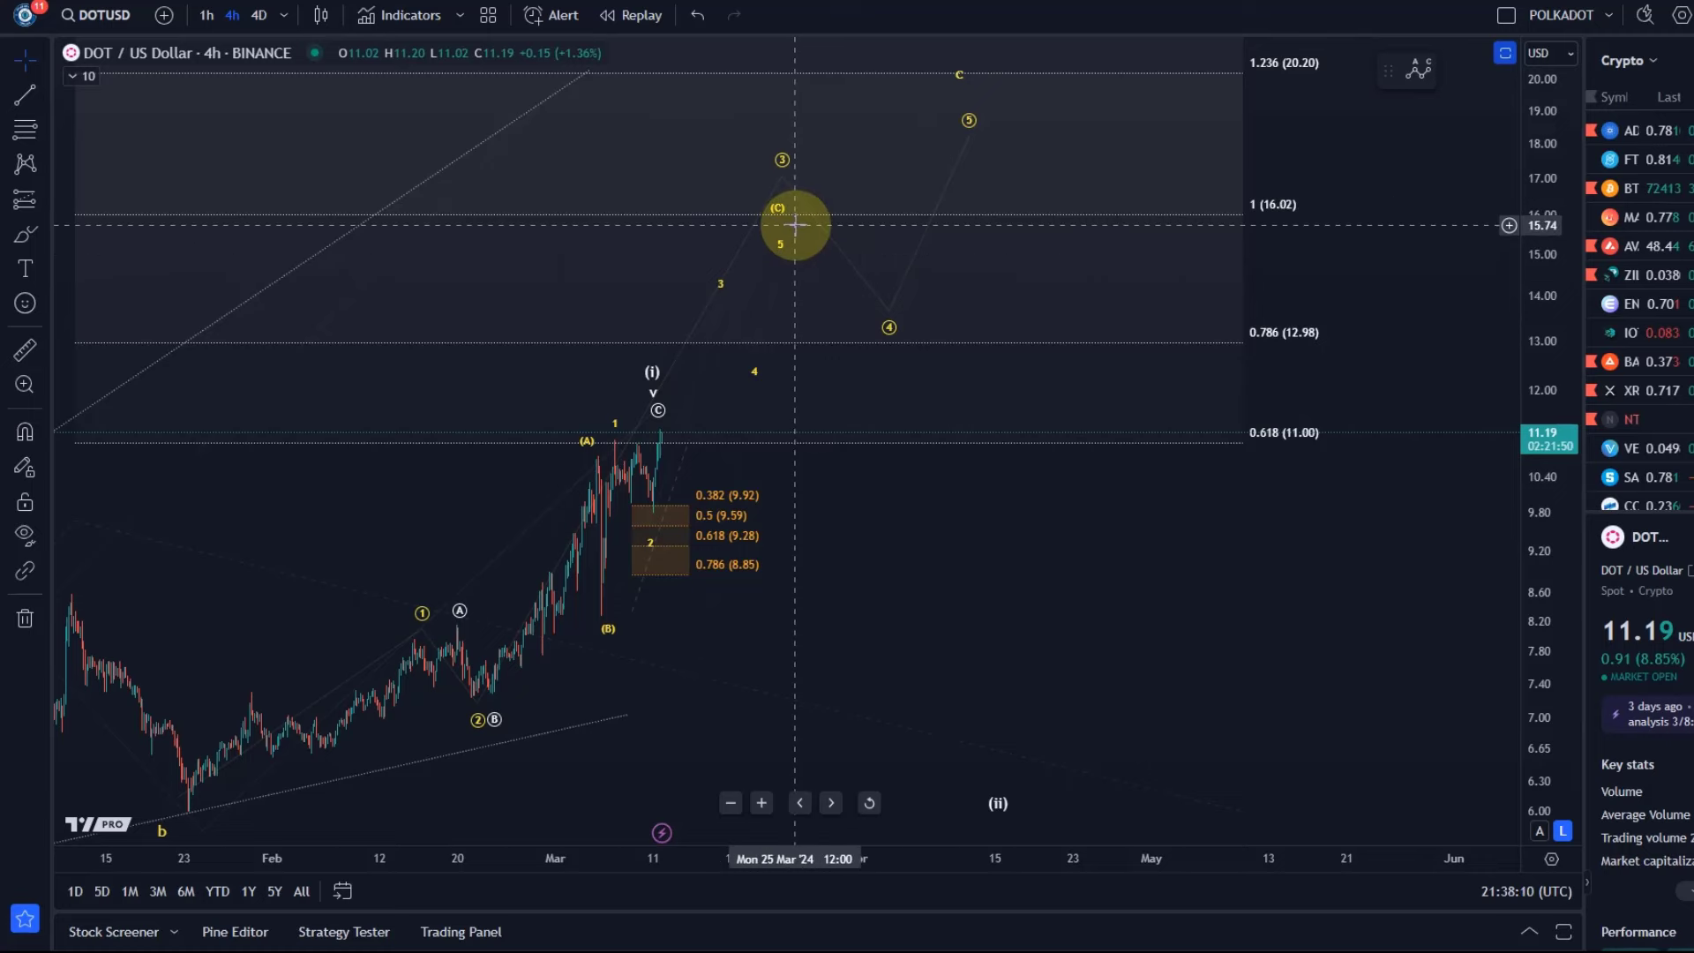
Lower the circled wave-3 point to about 16.61, then pick the Trend-Based Fib Extension tool
left_click_drag(781, 183, 786, 192)
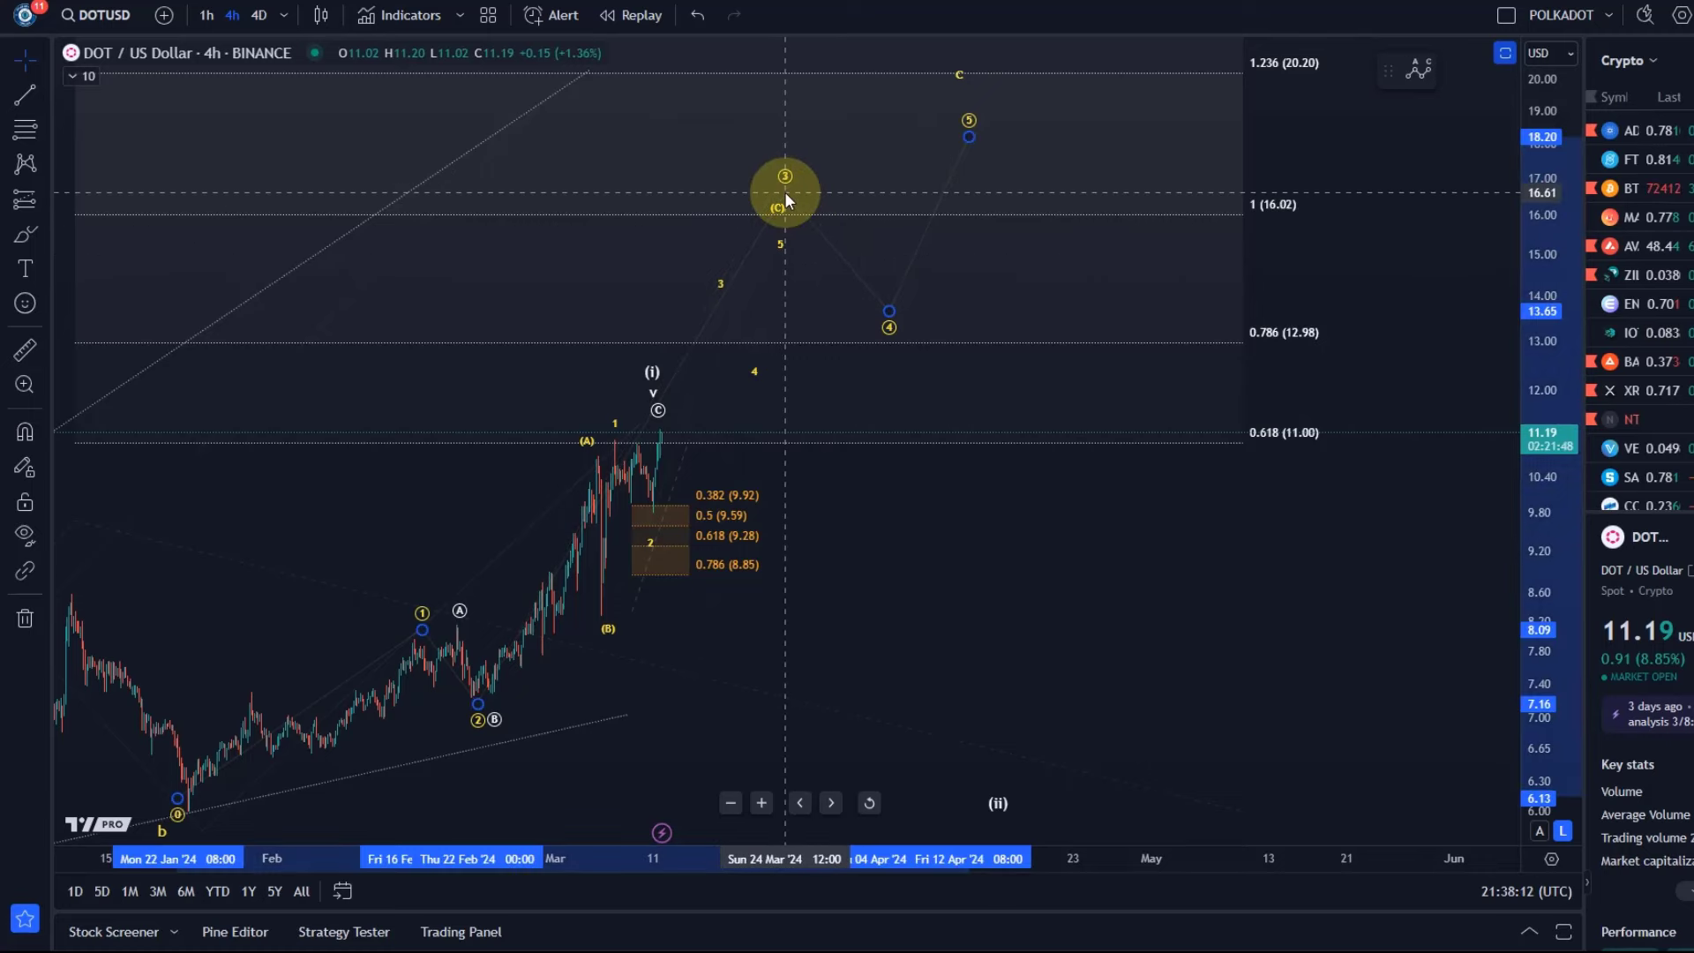
scroll(820, 300, "down", 1)
left_click_drag(1026, 551, 1082, 506)
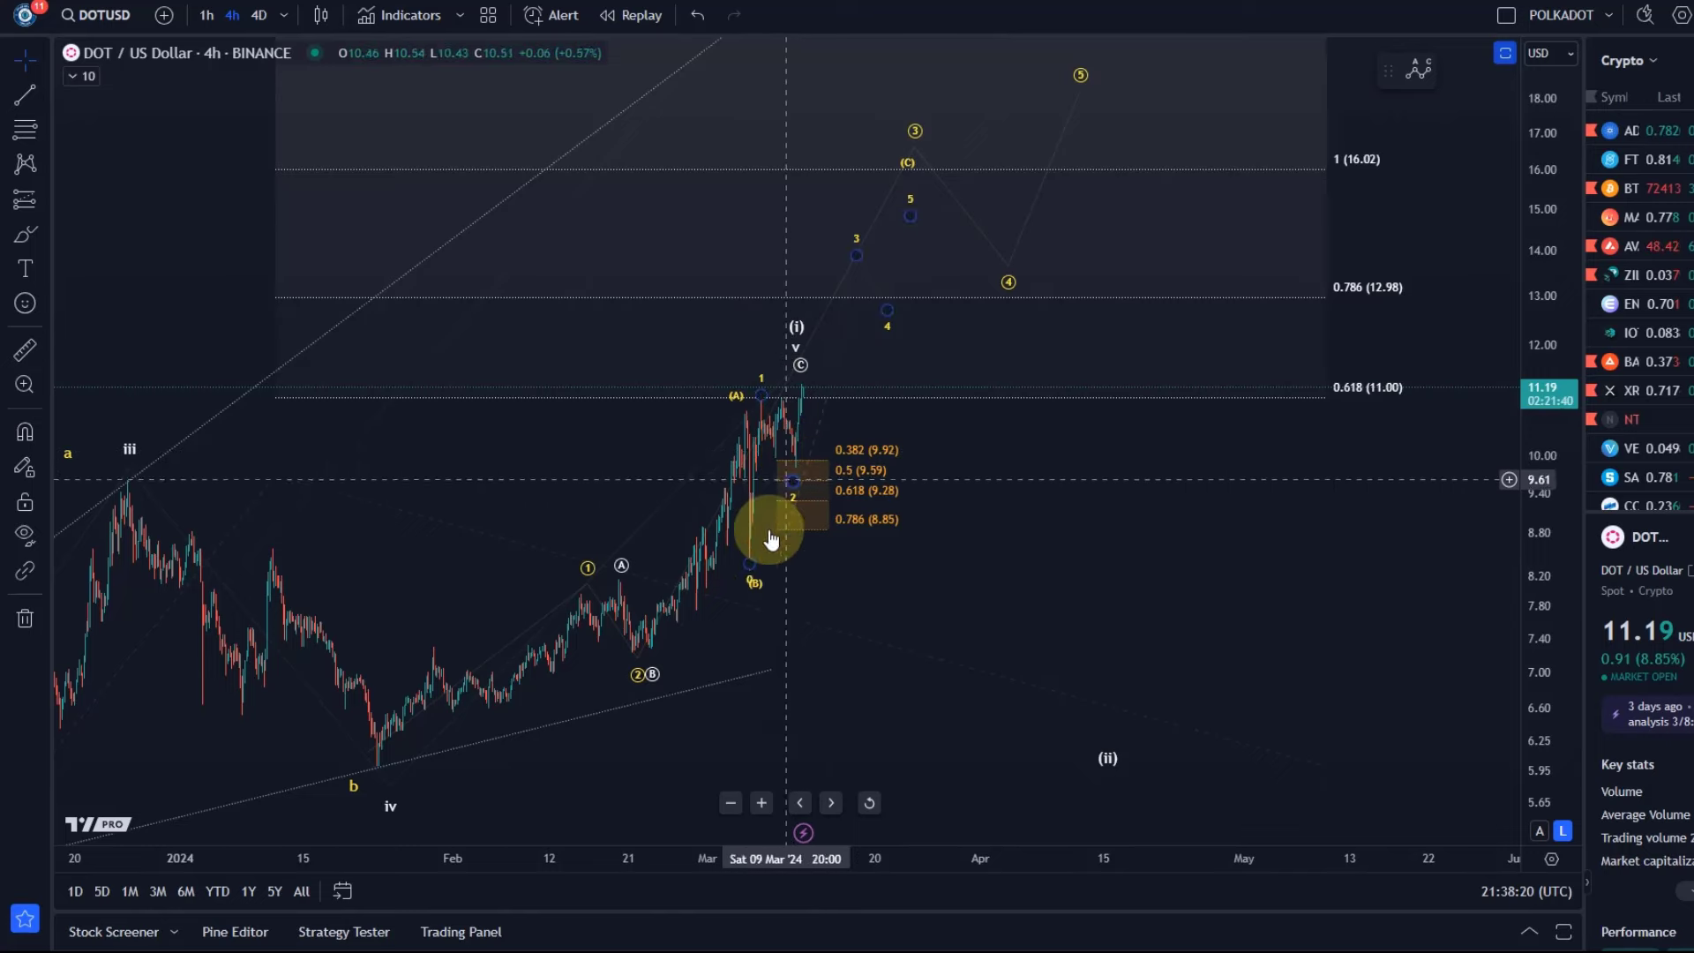
left_click_drag(912, 530, 881, 590)
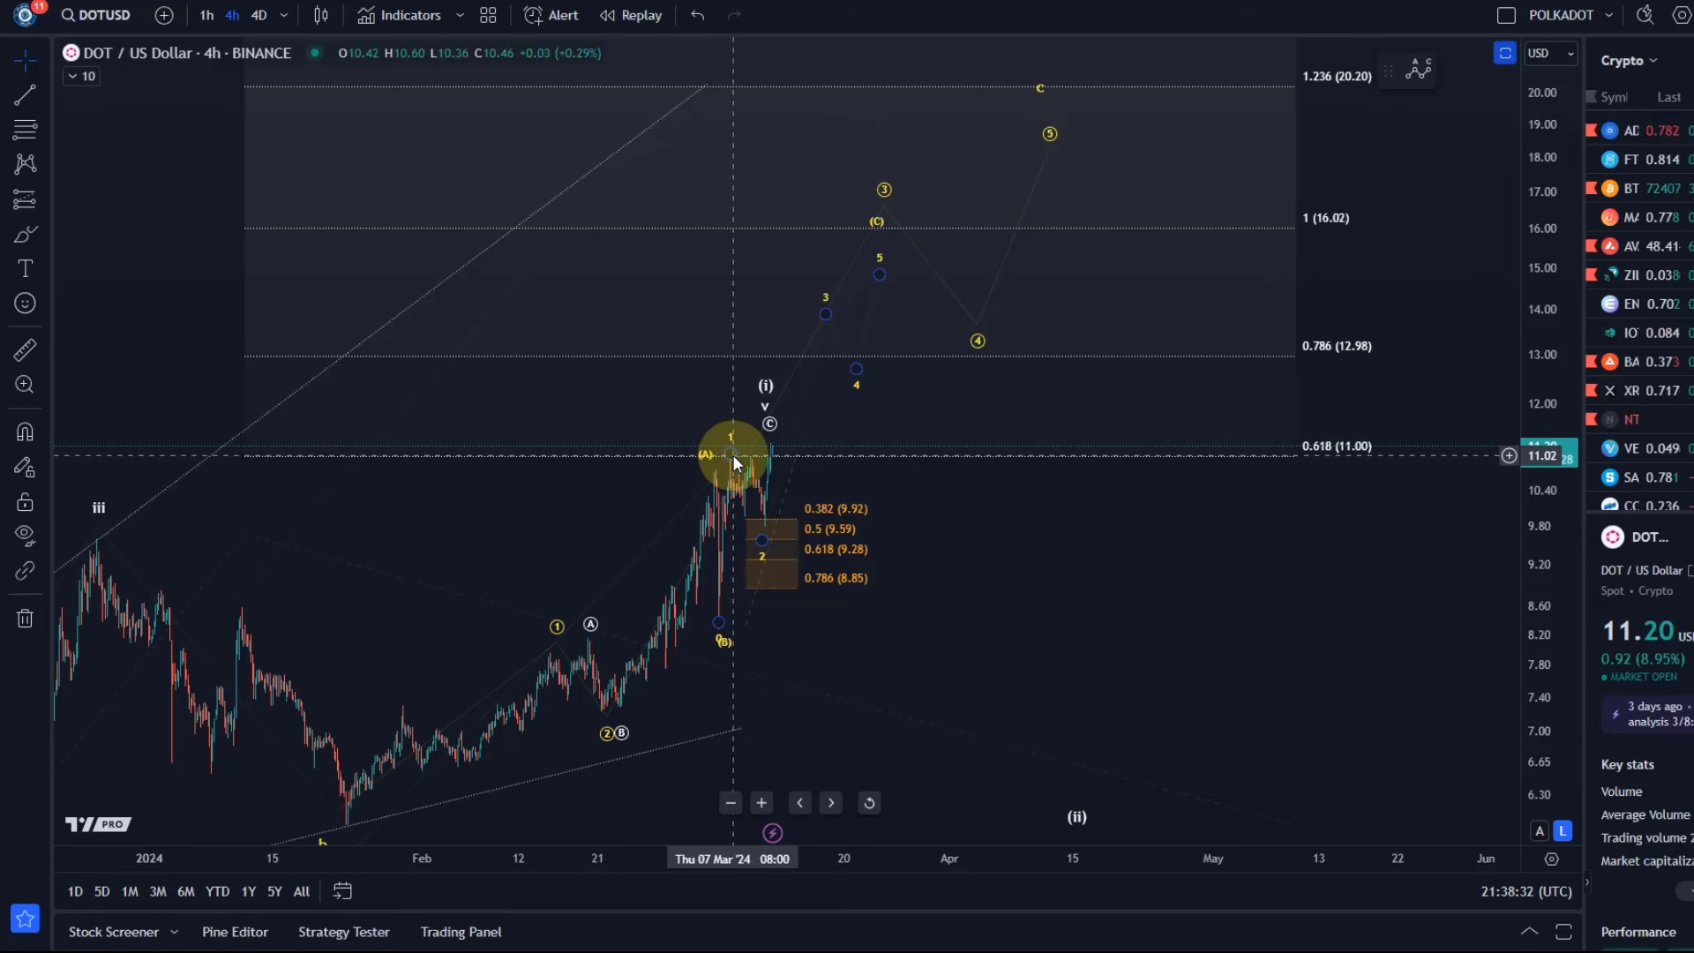
scroll(707, 575, "up", 5)
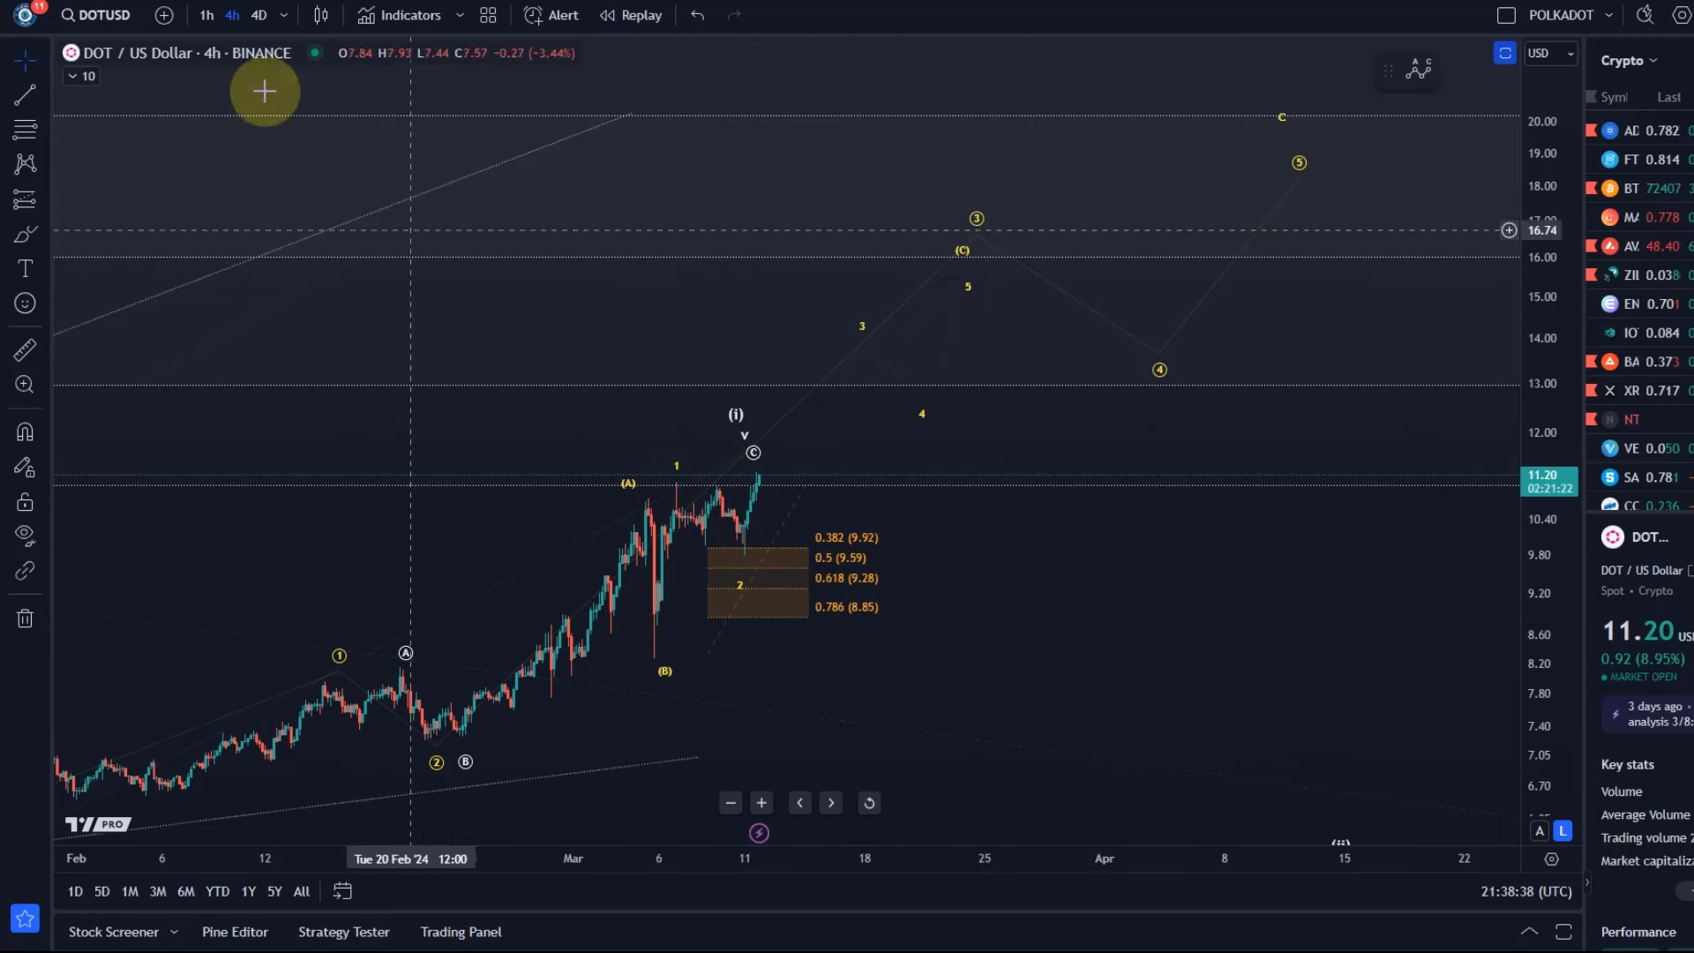
left_click_drag(37, 128, 111, 197)
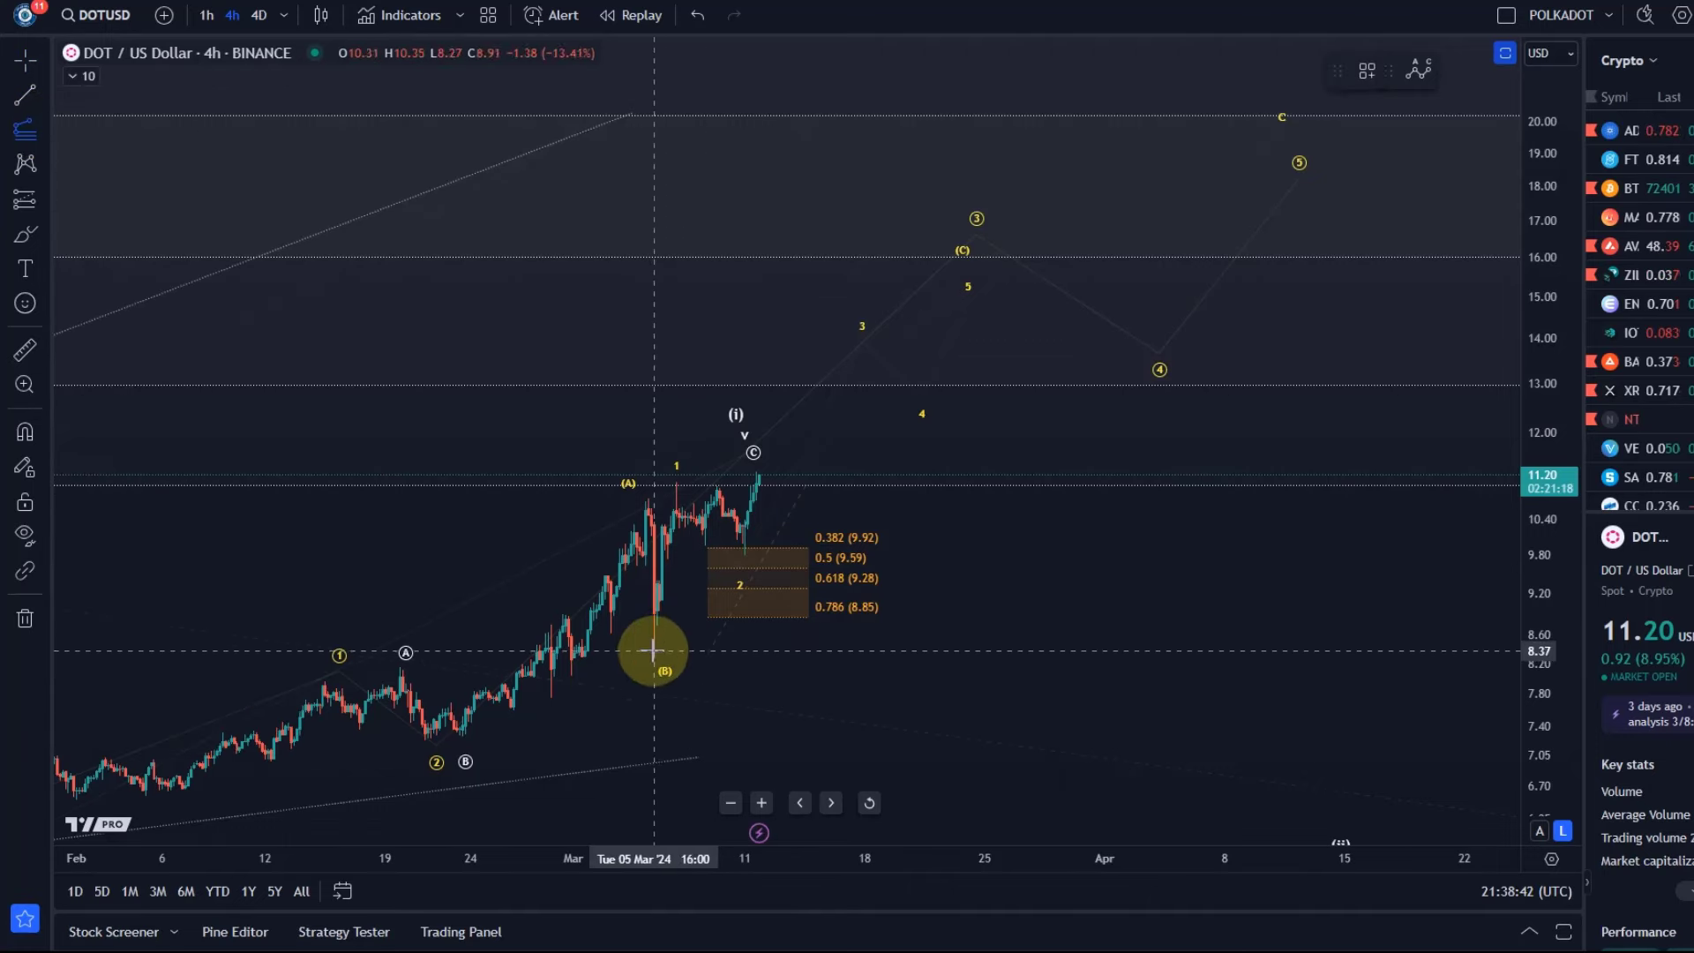
Draw a trend-based Fib extension from the (B) low to the (A) high, ending near 9.81
left_click_drag(647, 656, 653, 478)
left_click(656, 481)
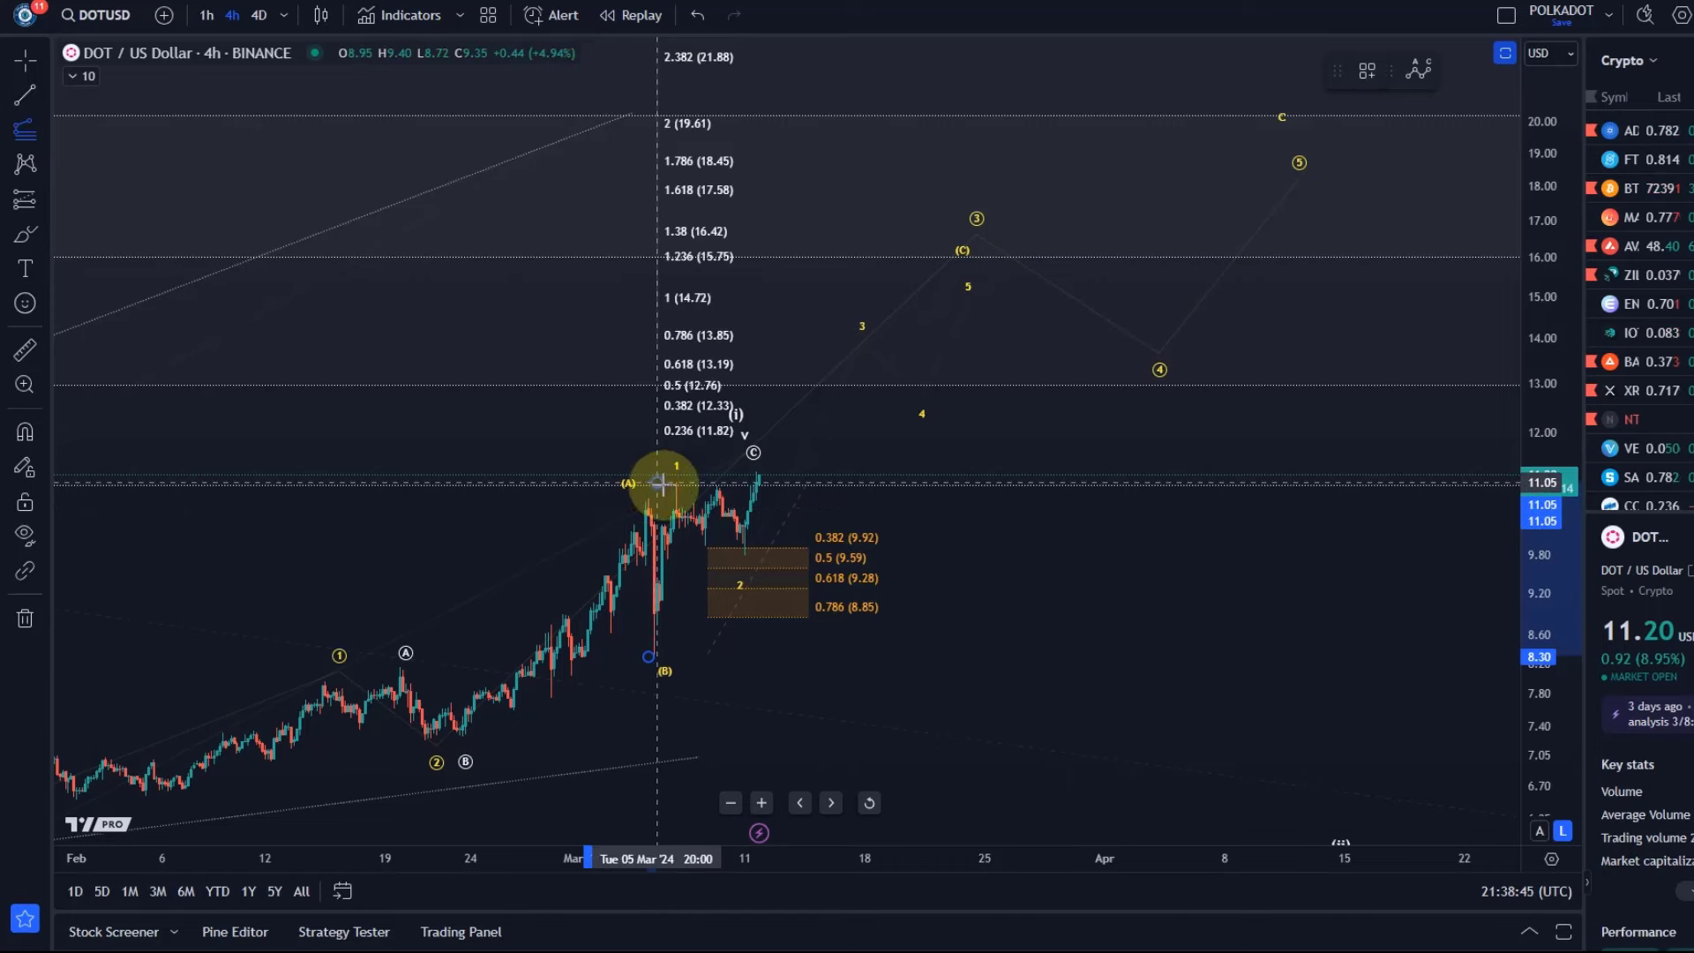
left_click(998, 554)
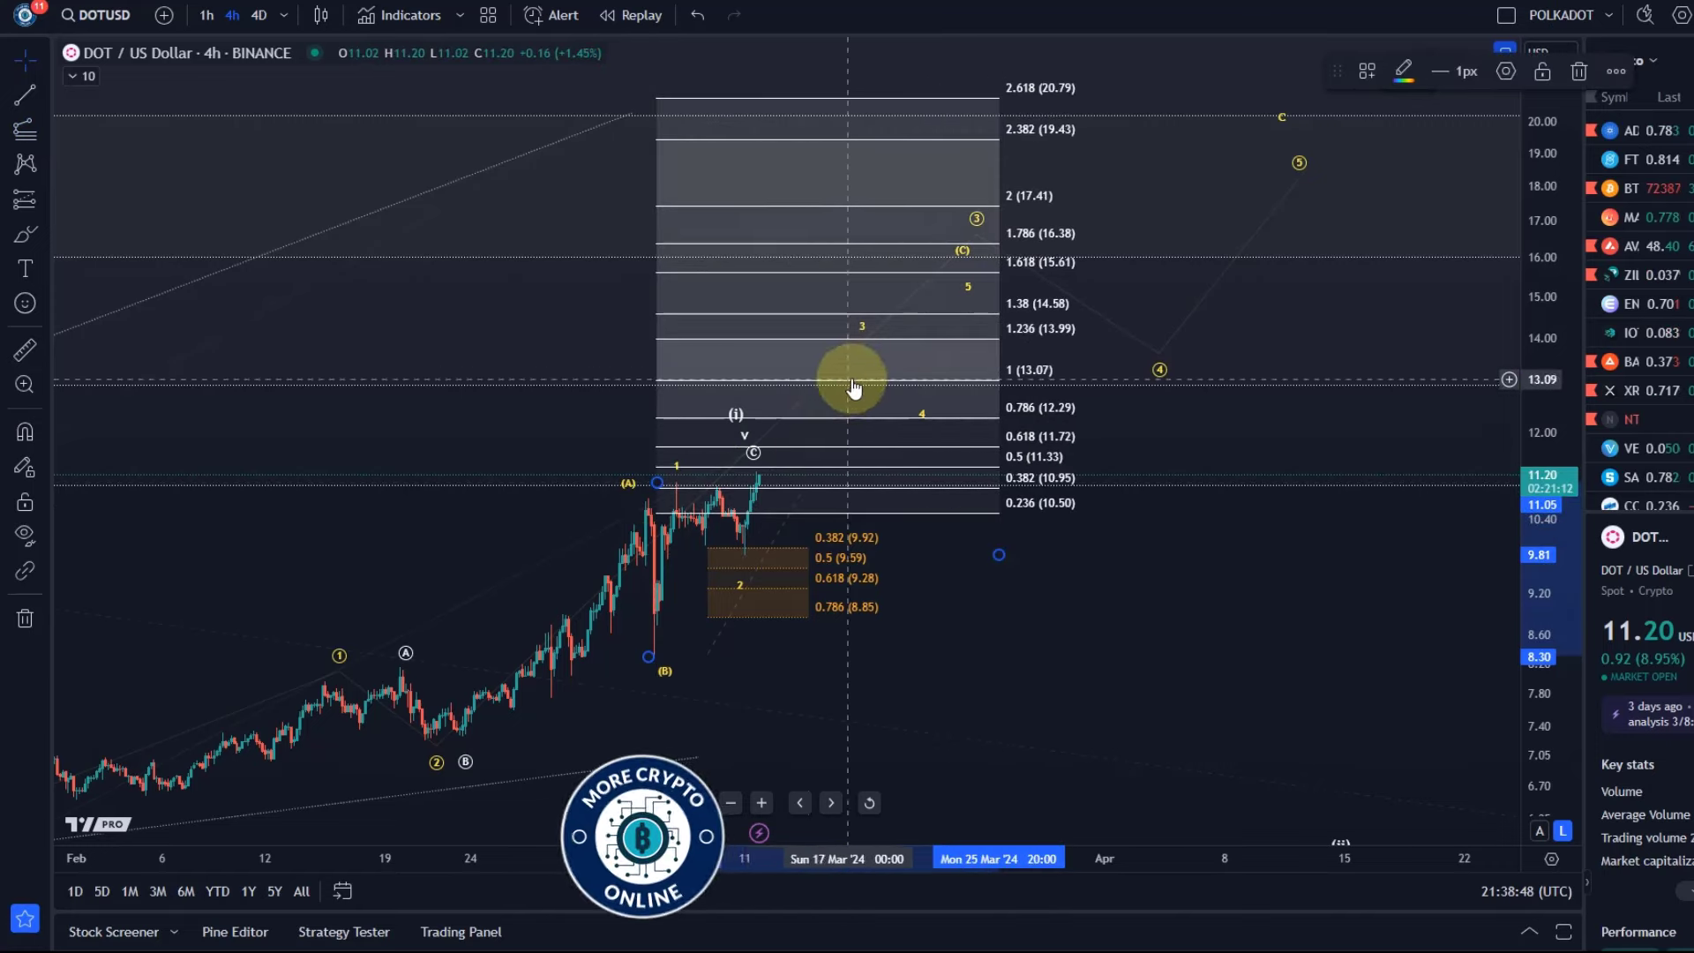
Move sub-waves 3, 4 and 5 onto the 1.38, 1 and 1.618 extension levels
mouse_move(863, 347)
left_mouse_down()
mouse_move(878, 333)
mouse_move(854, 335)
mouse_move(861, 314)
left_mouse_up()
left_click(921, 399)
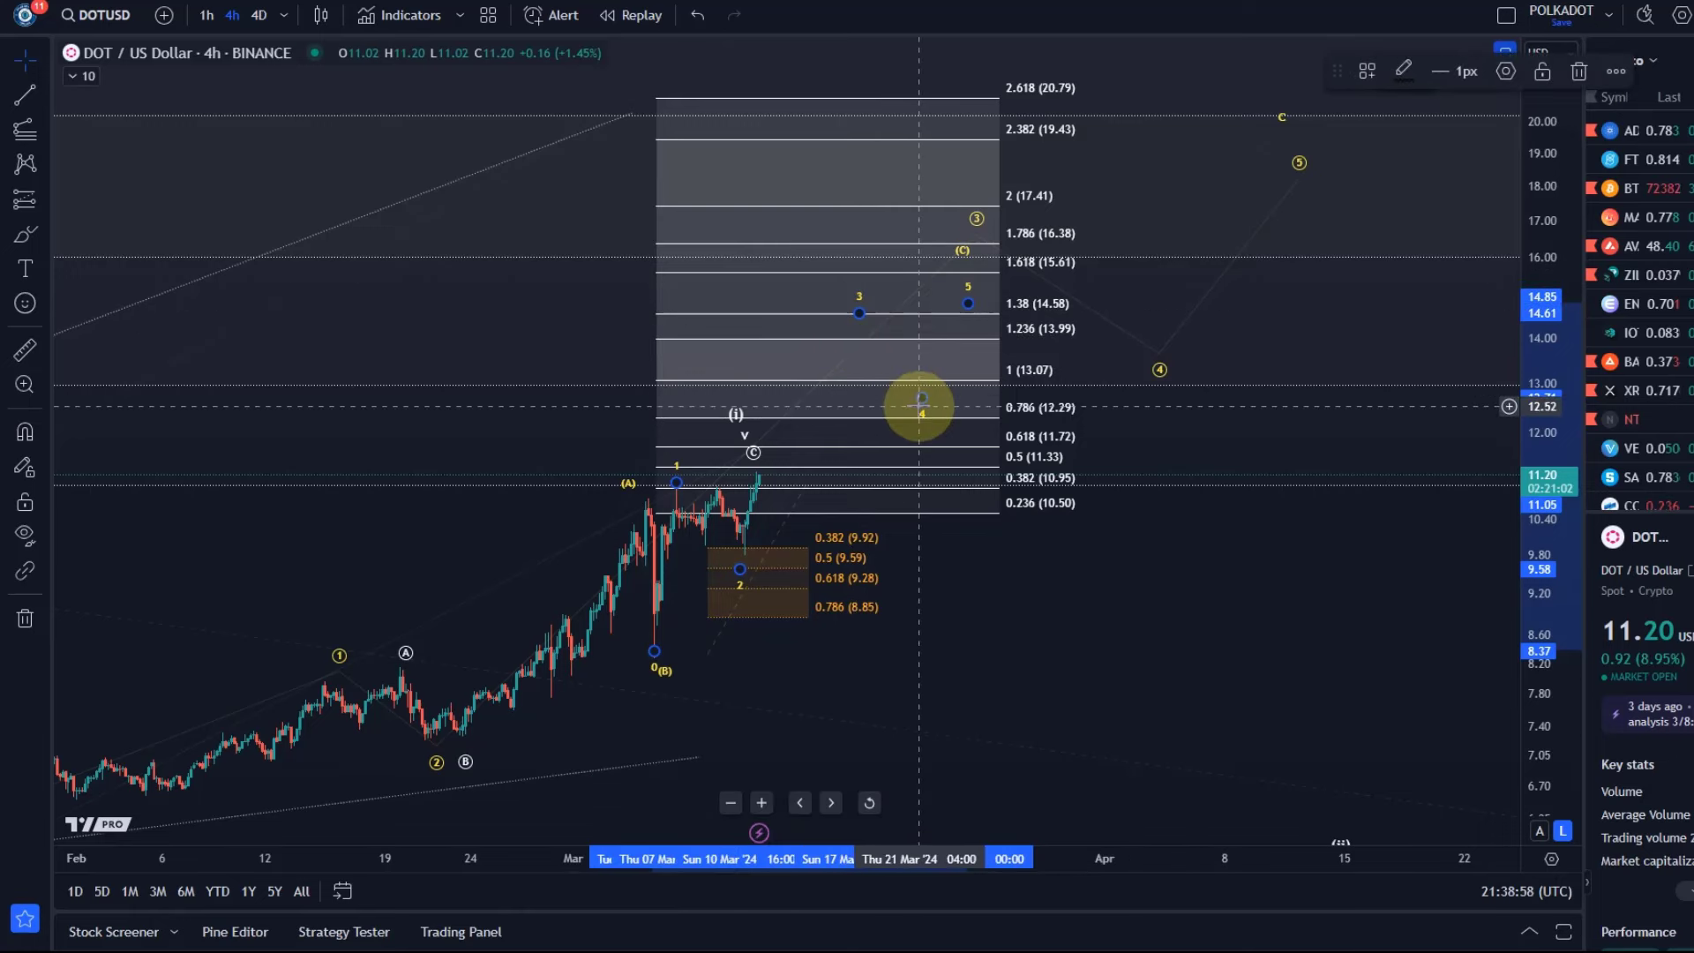
mouse_move(918, 401)
left_mouse_down()
mouse_move(927, 376)
mouse_move(891, 474)
mouse_move(832, 377)
mouse_move(918, 389)
left_mouse_up()
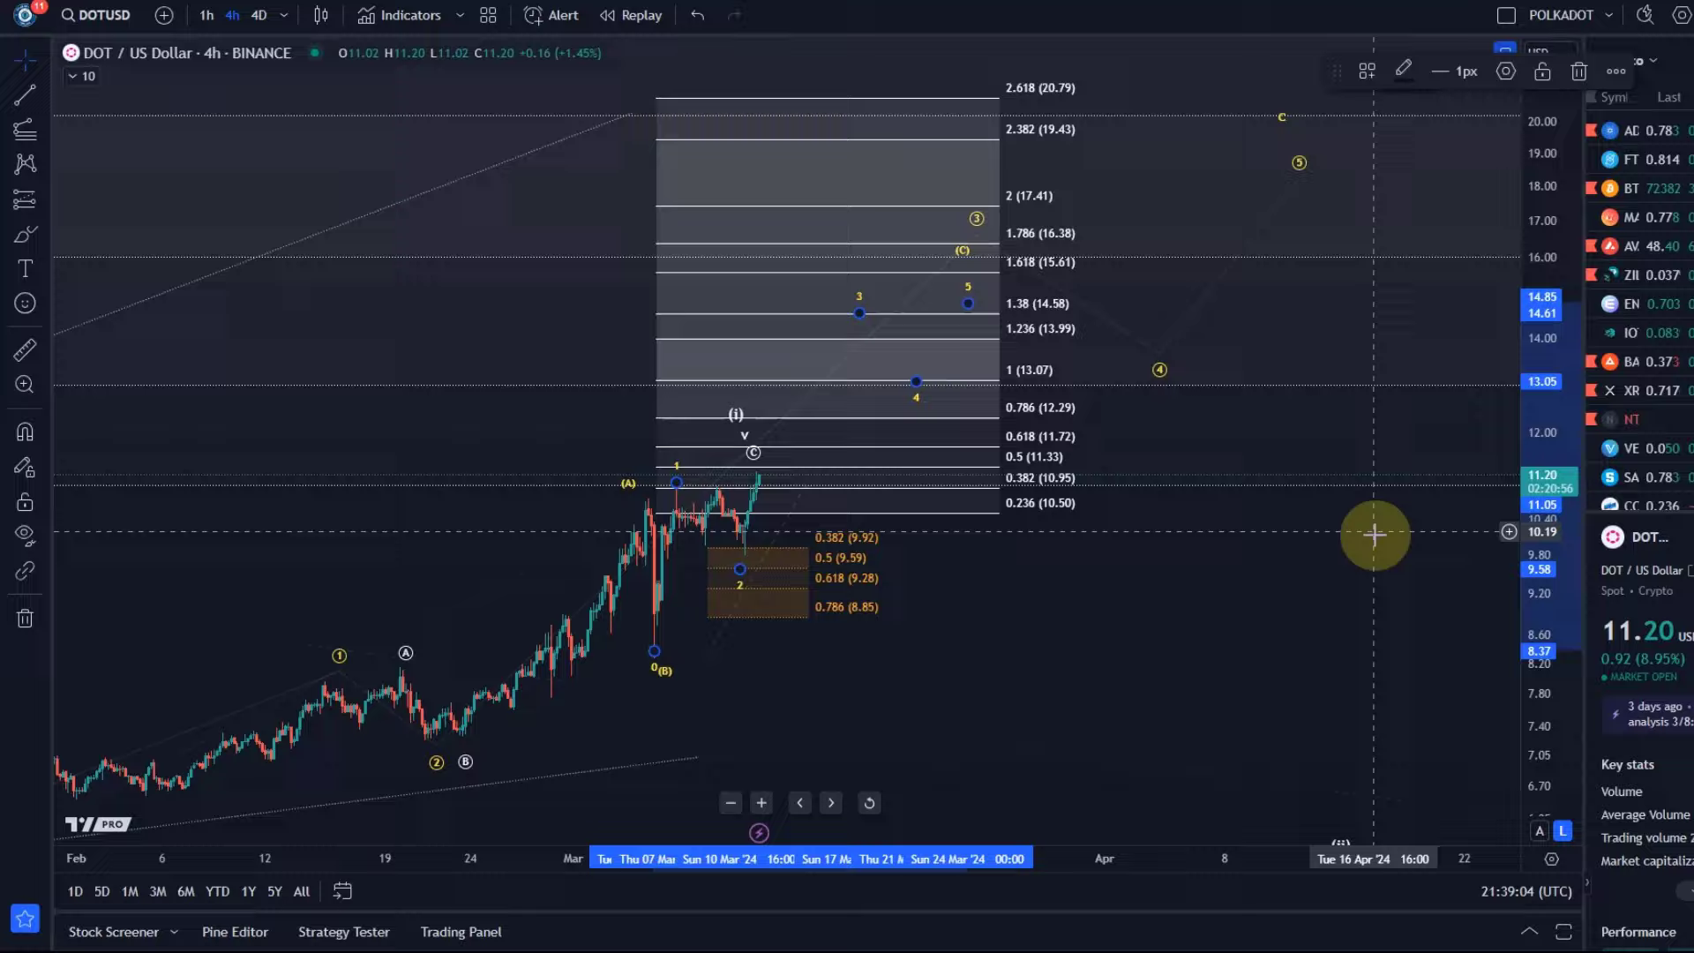
mouse_move(1356, 535)
left_mouse_down()
mouse_move(798, 583)
mouse_move(1280, 681)
left_mouse_up()
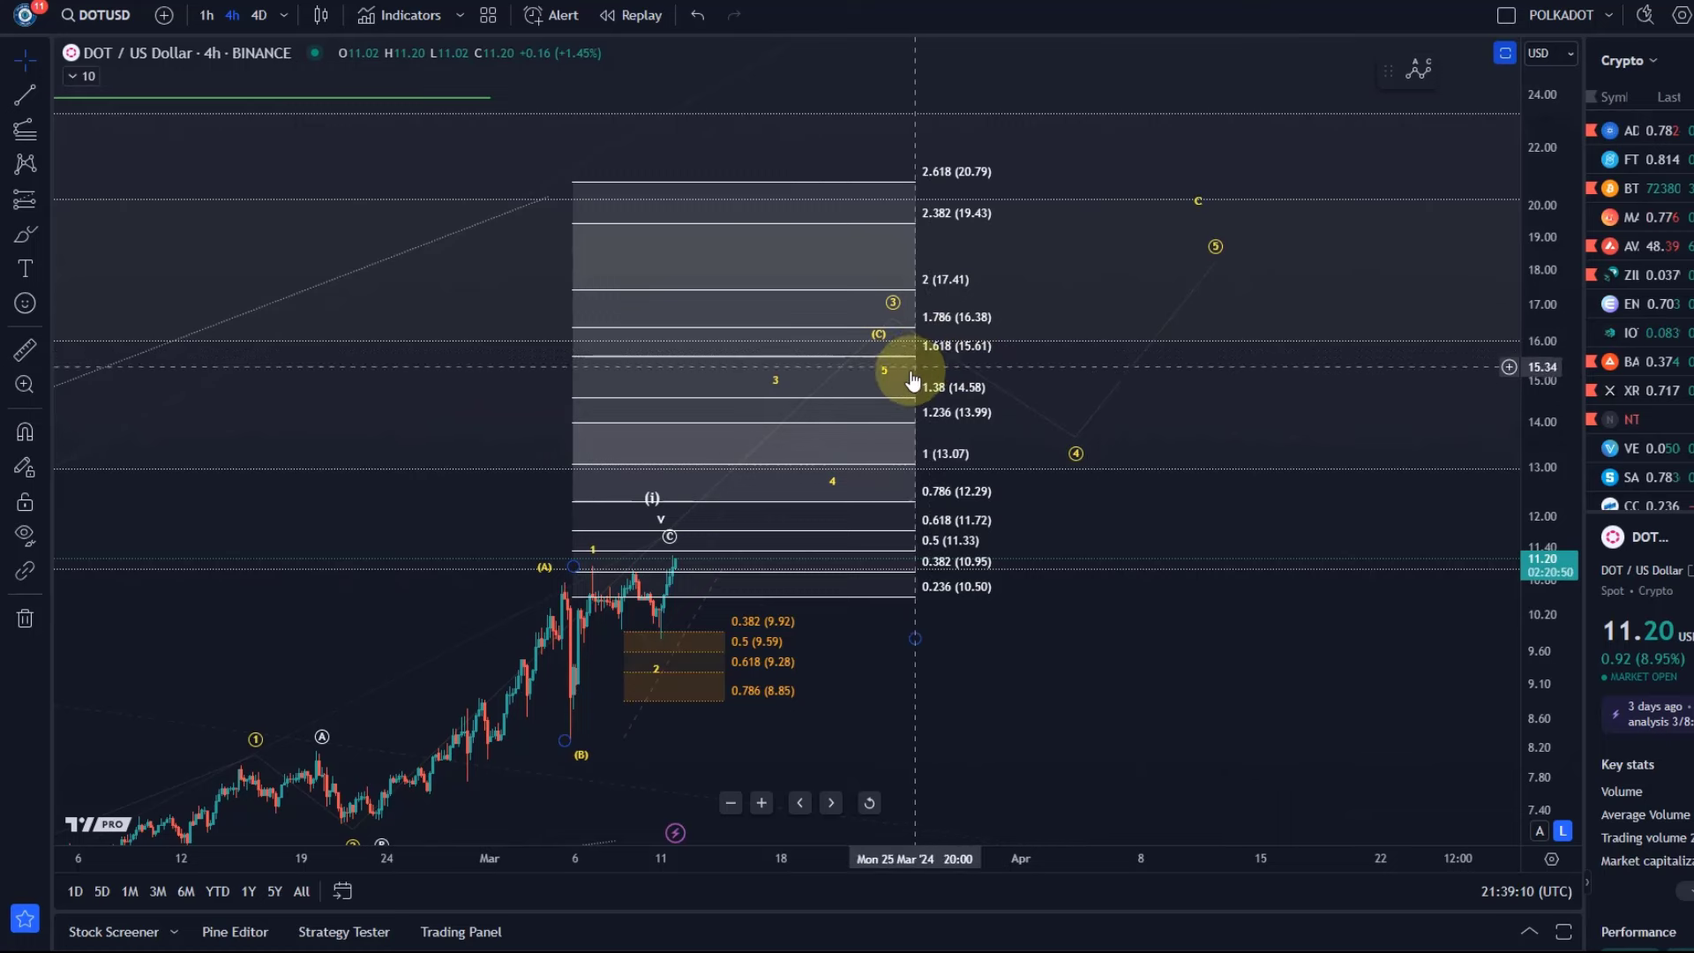
left_click_drag(886, 383, 889, 344)
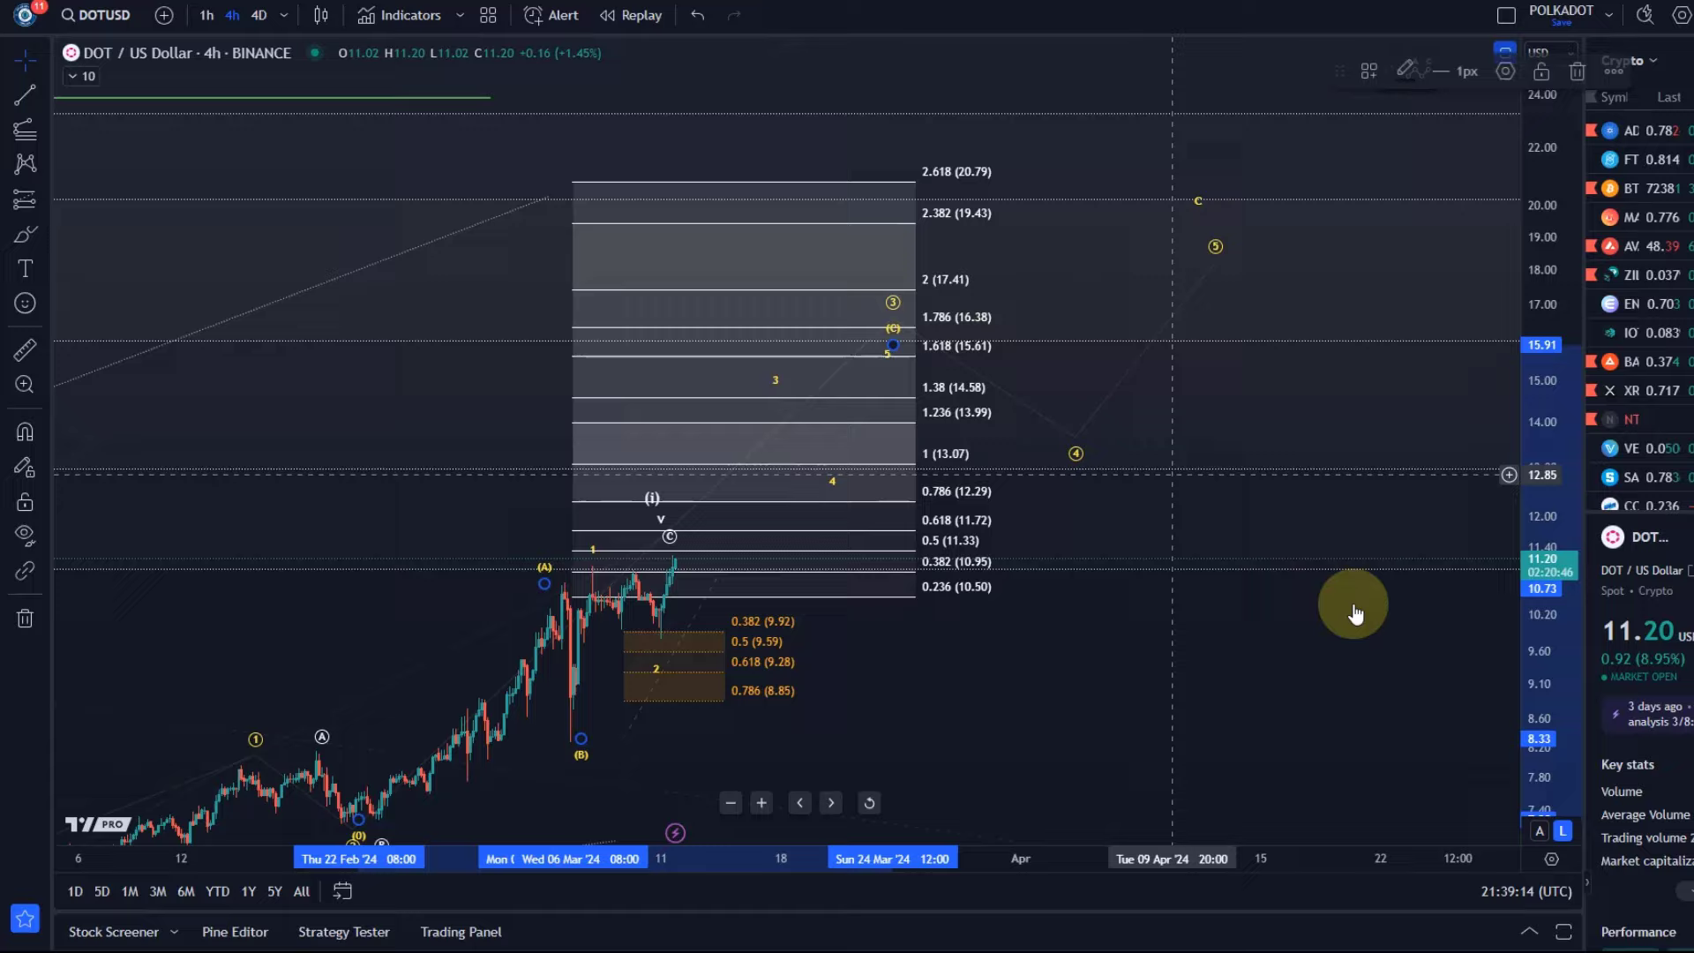
mouse_move(1350, 606)
left_mouse_down()
mouse_move(1024, 594)
mouse_move(1087, 518)
left_mouse_up()
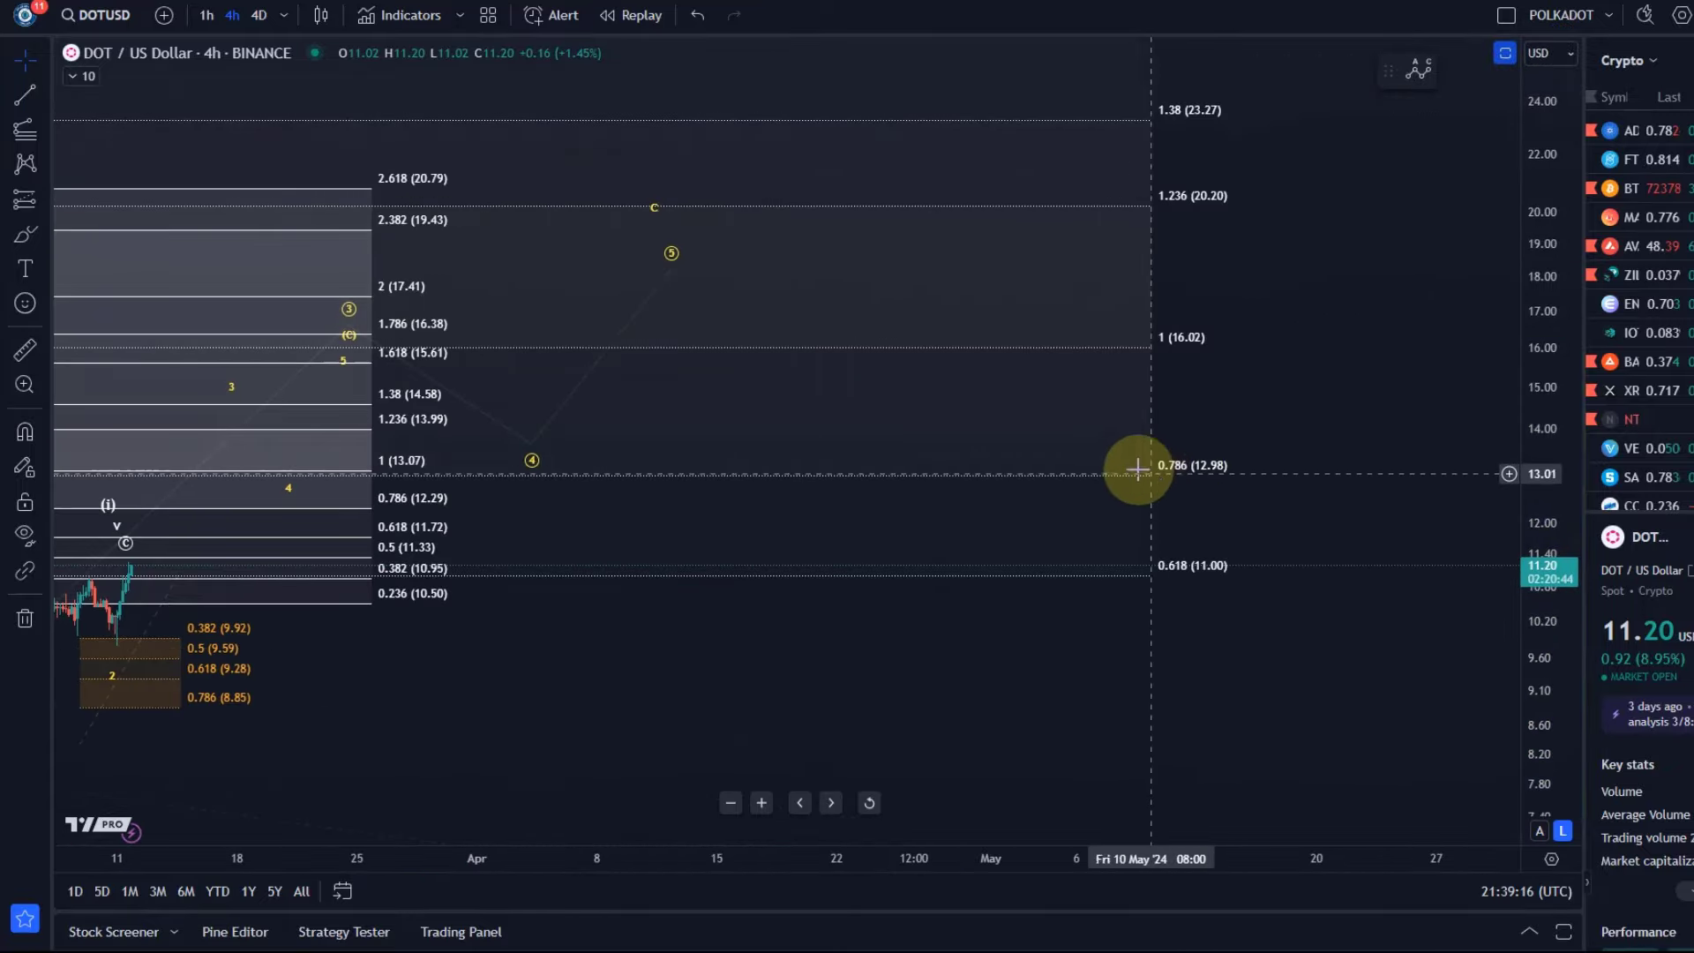
left_click_drag(660, 733, 1094, 691)
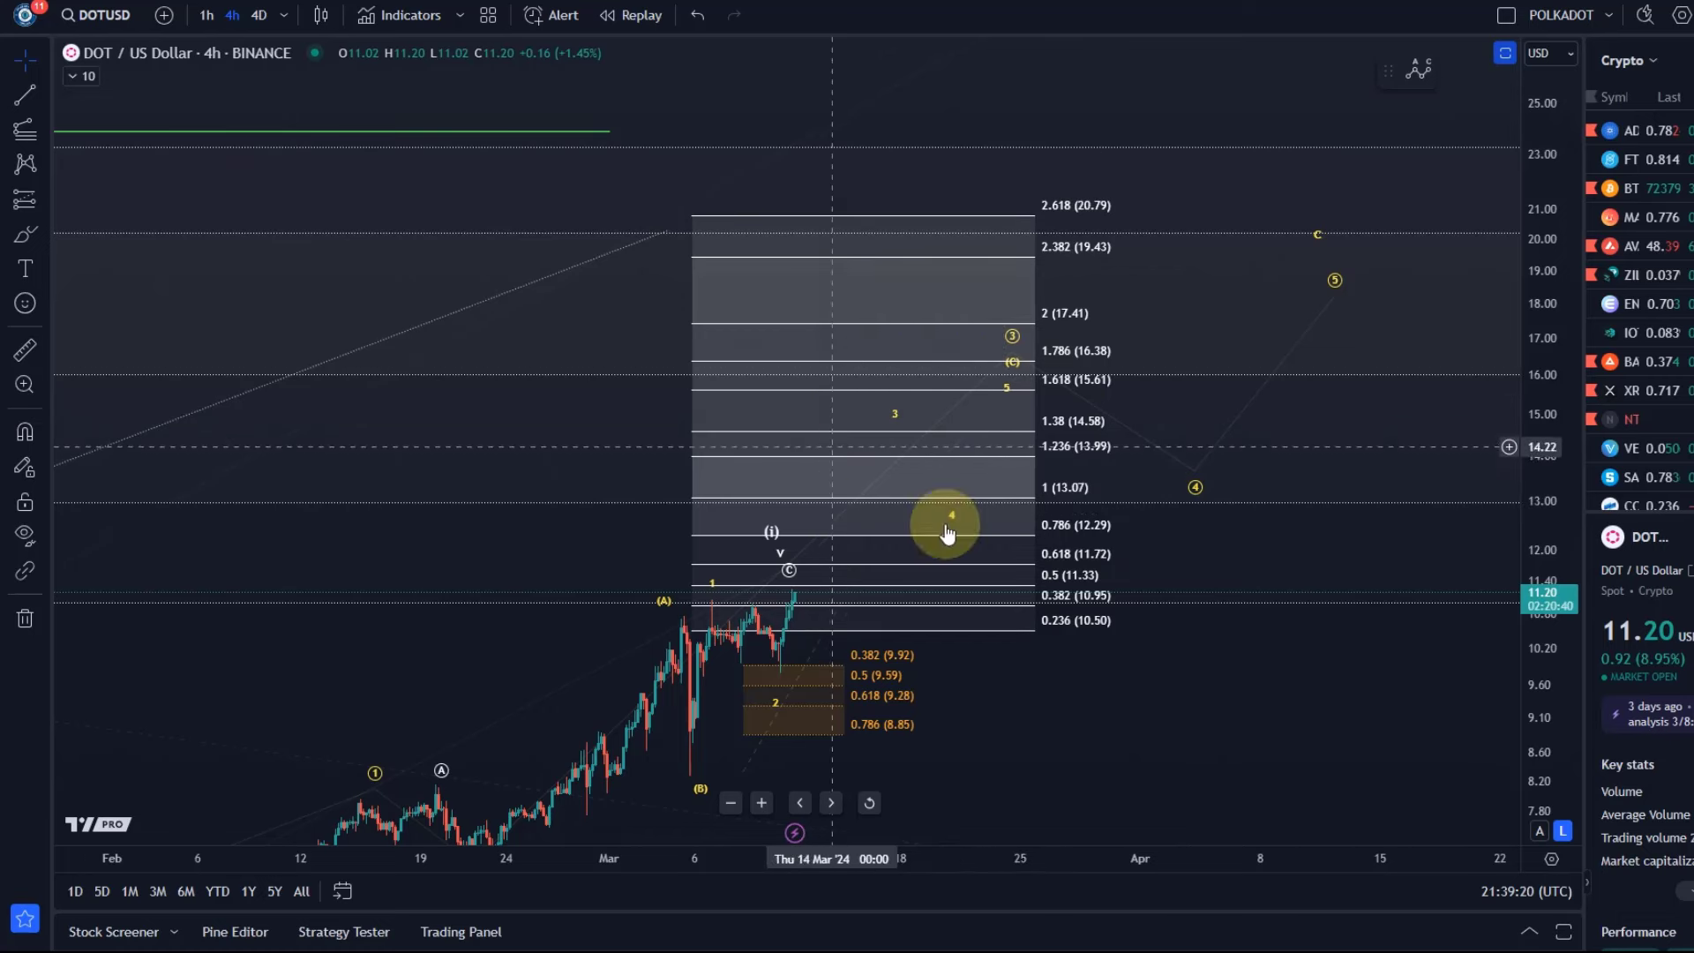
left_click(1076, 577)
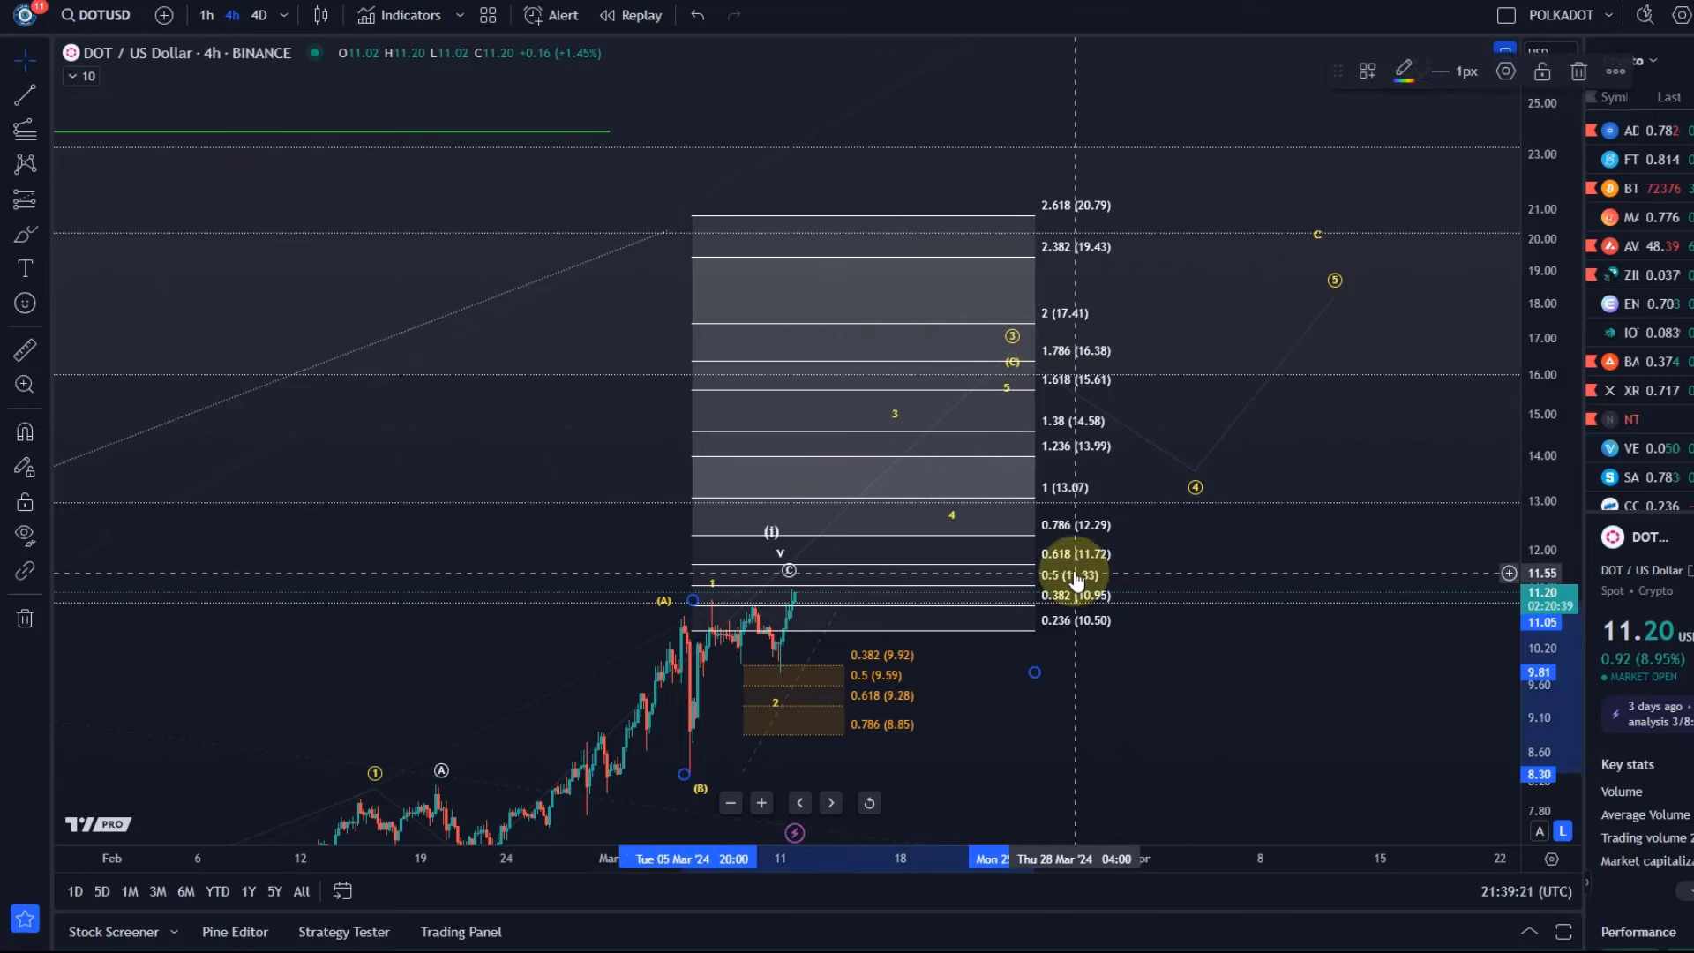
Make the extension's level lines dotted and hide the 0.236, 0.5, 1 and 2.382 levels
left_click(1506, 72)
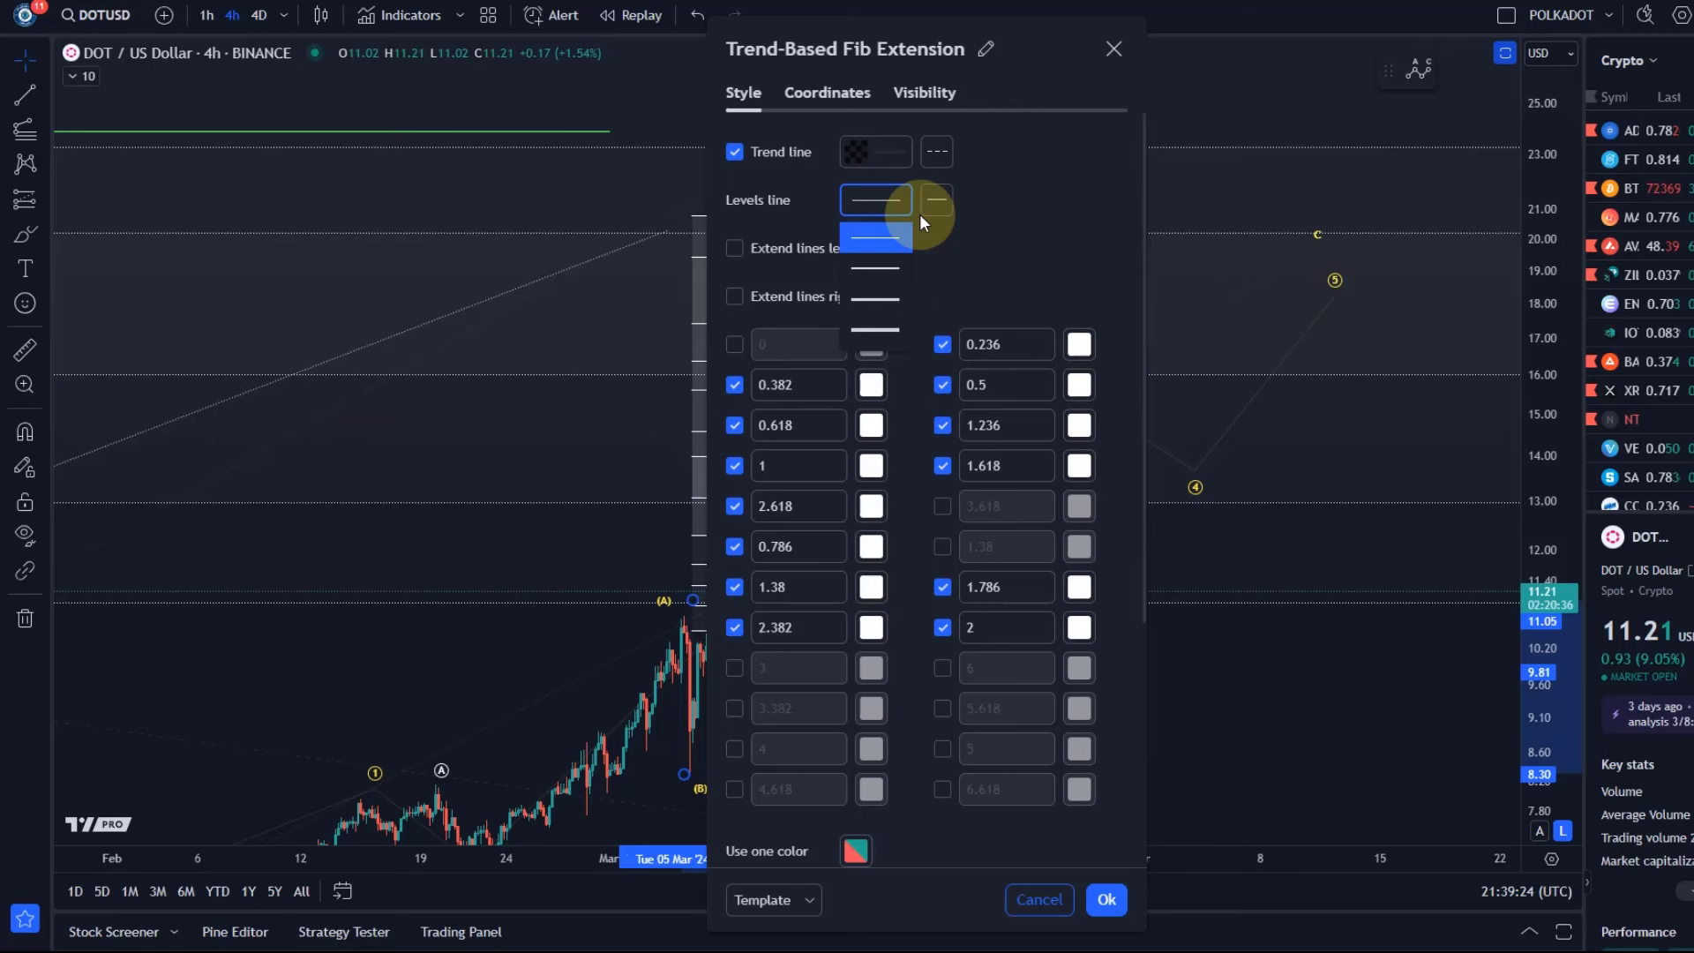
left_click(950, 304)
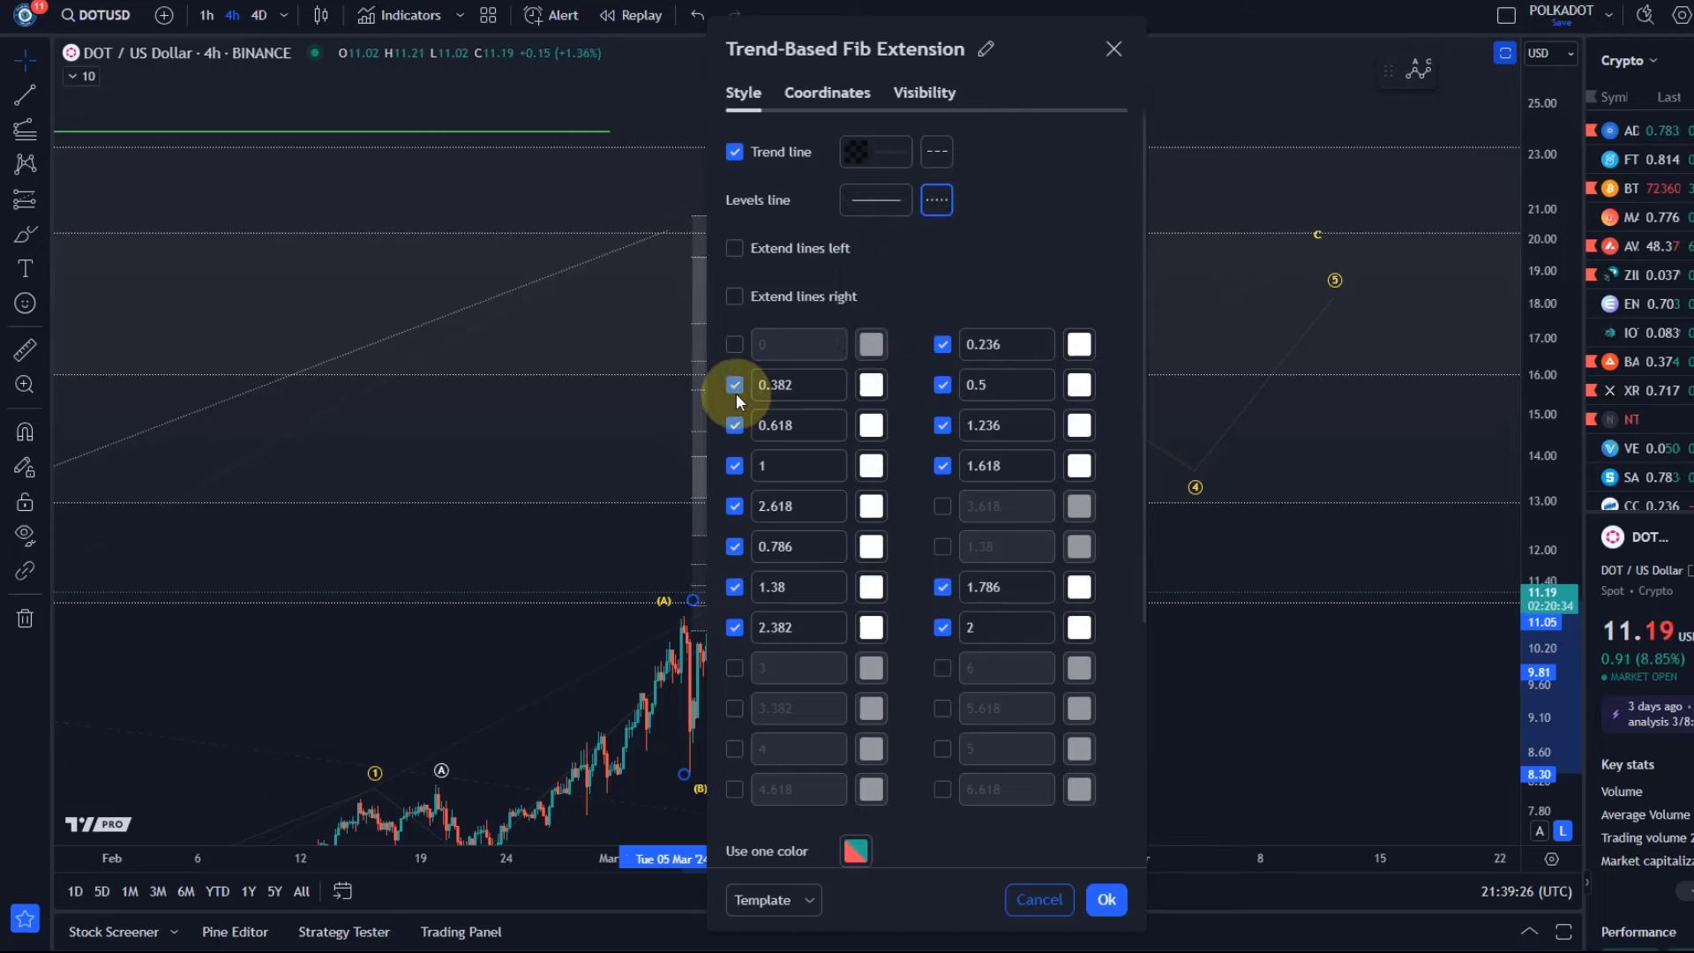
left_click(736, 464)
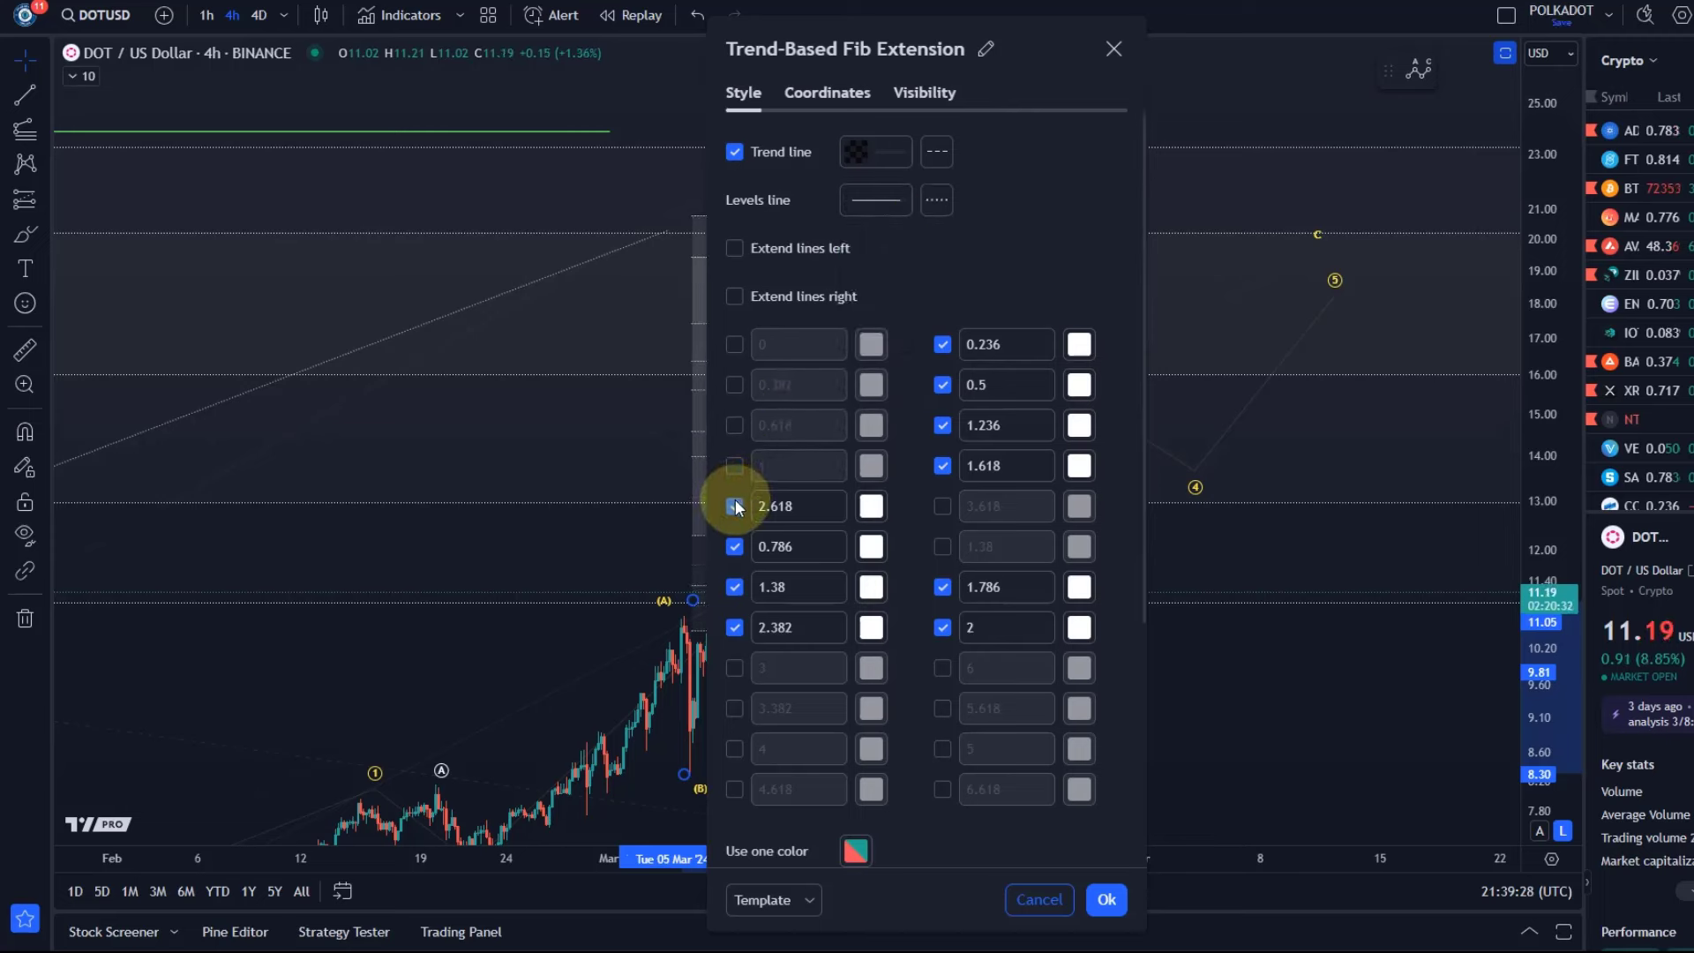
left_click(736, 627)
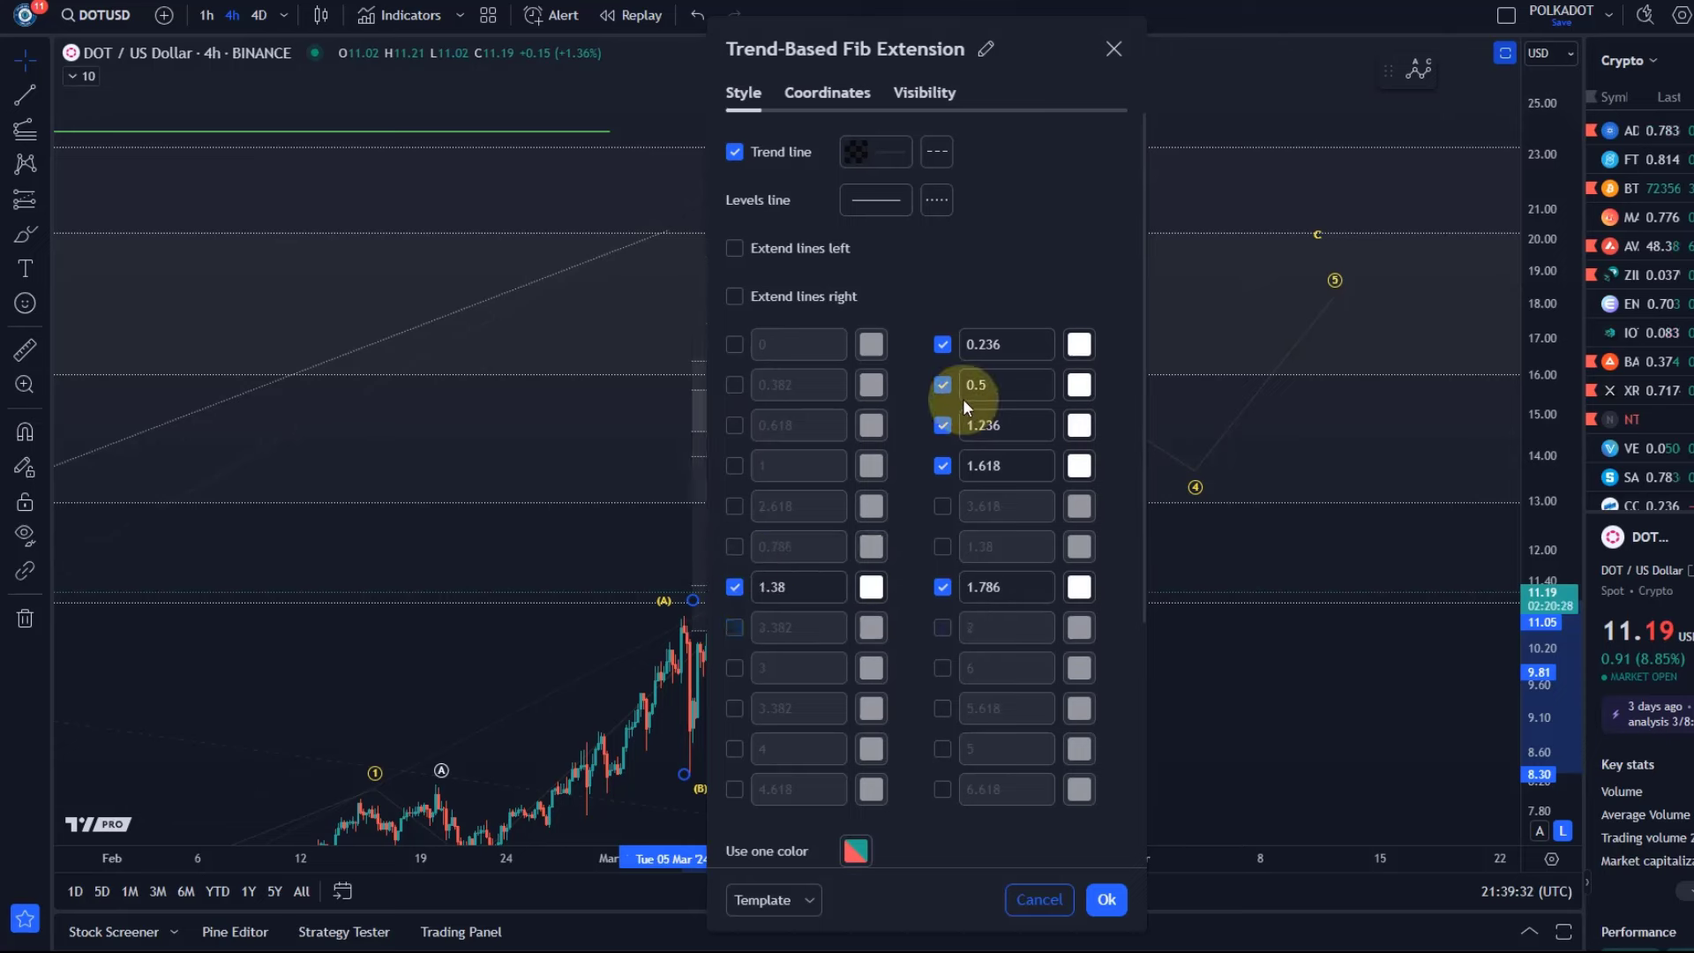
left_click(944, 346)
left_click(944, 386)
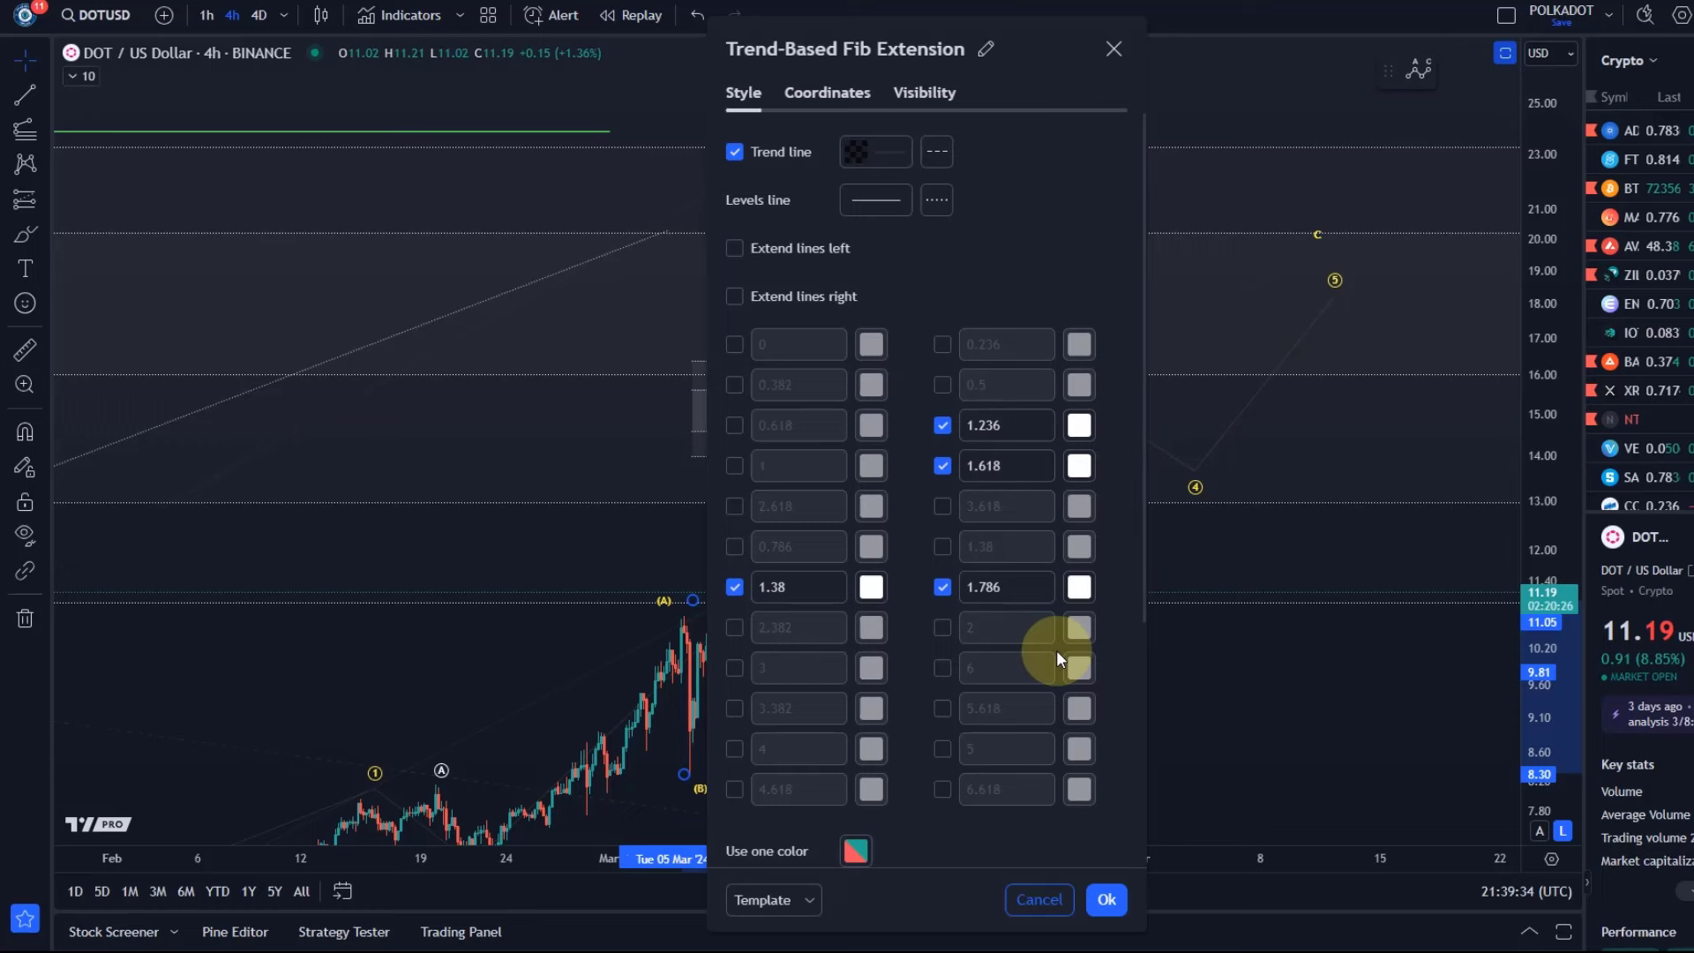
left_click(1107, 895)
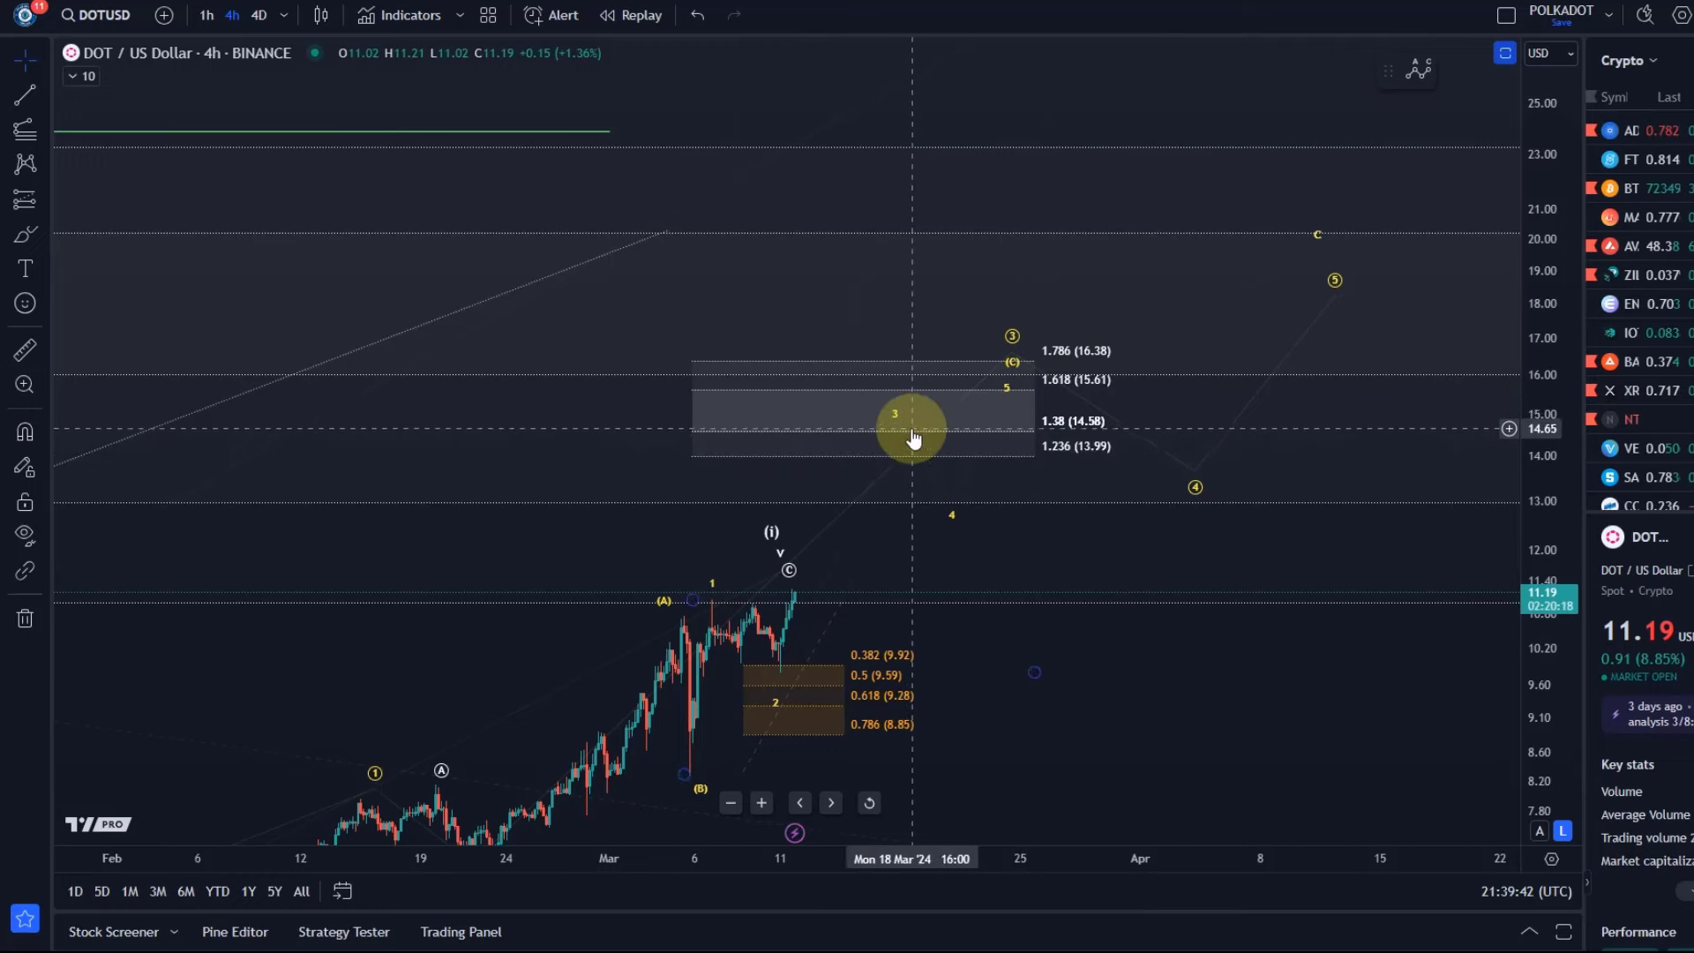
Raise the impulse wave's circled 3 to about 17.72 and circled 5 to about 18.92
scroll(862, 673, "down", 3)
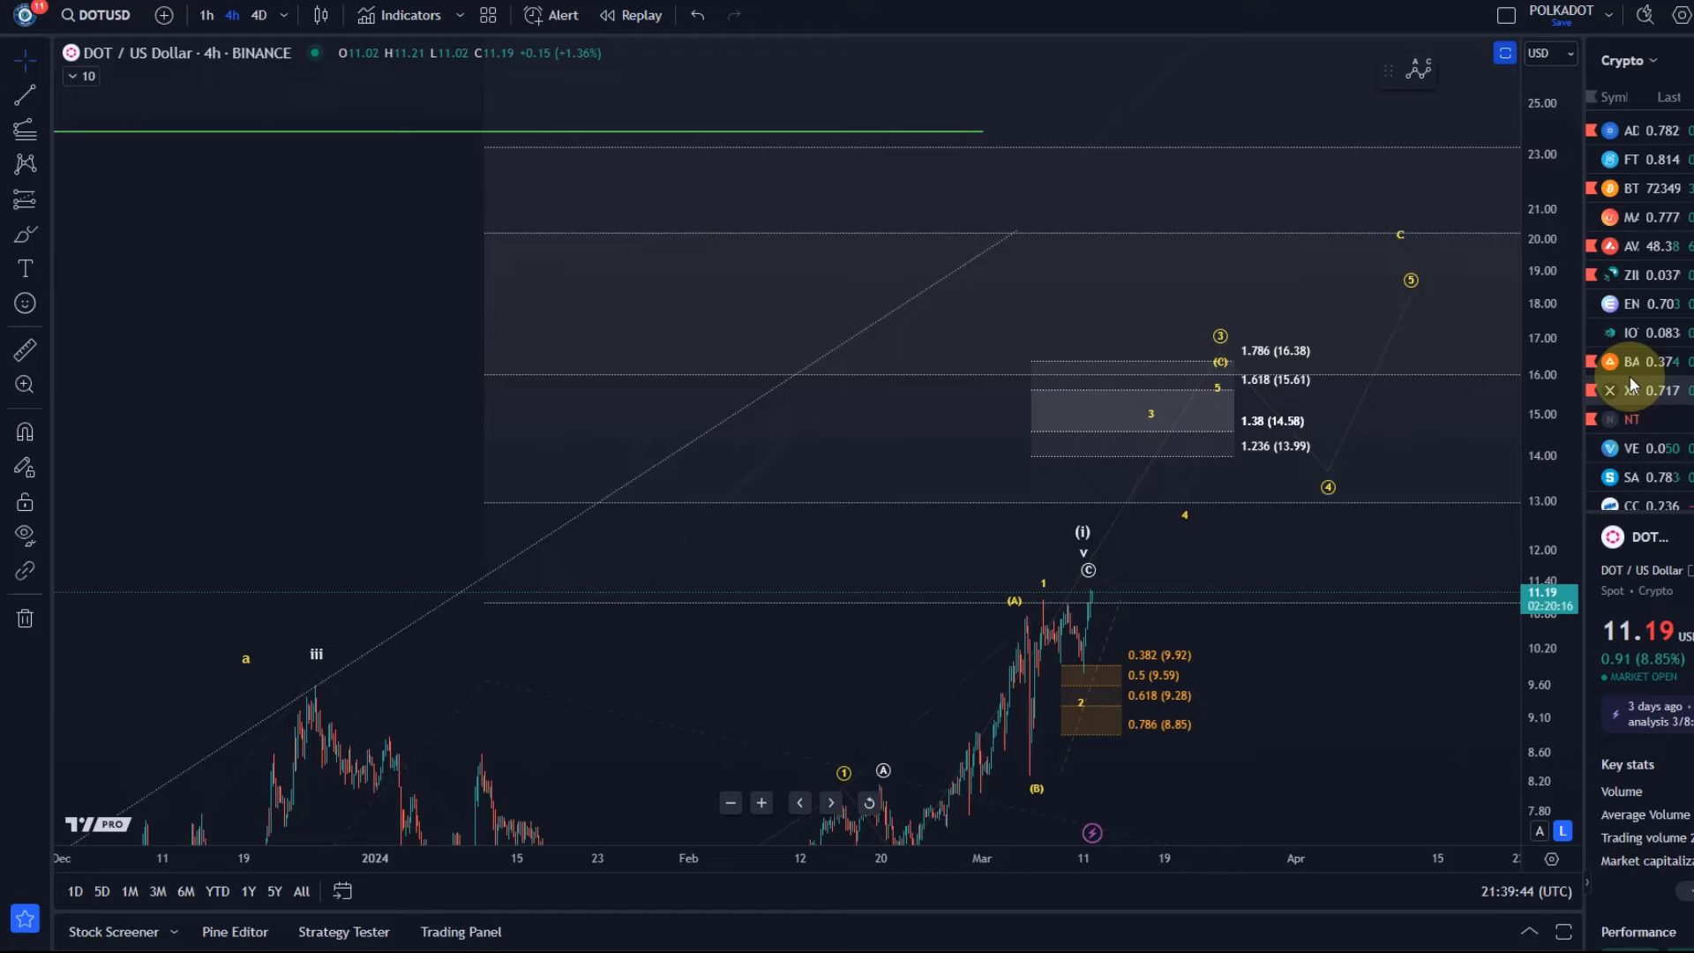
left_click_drag(1555, 361, 1194, 560)
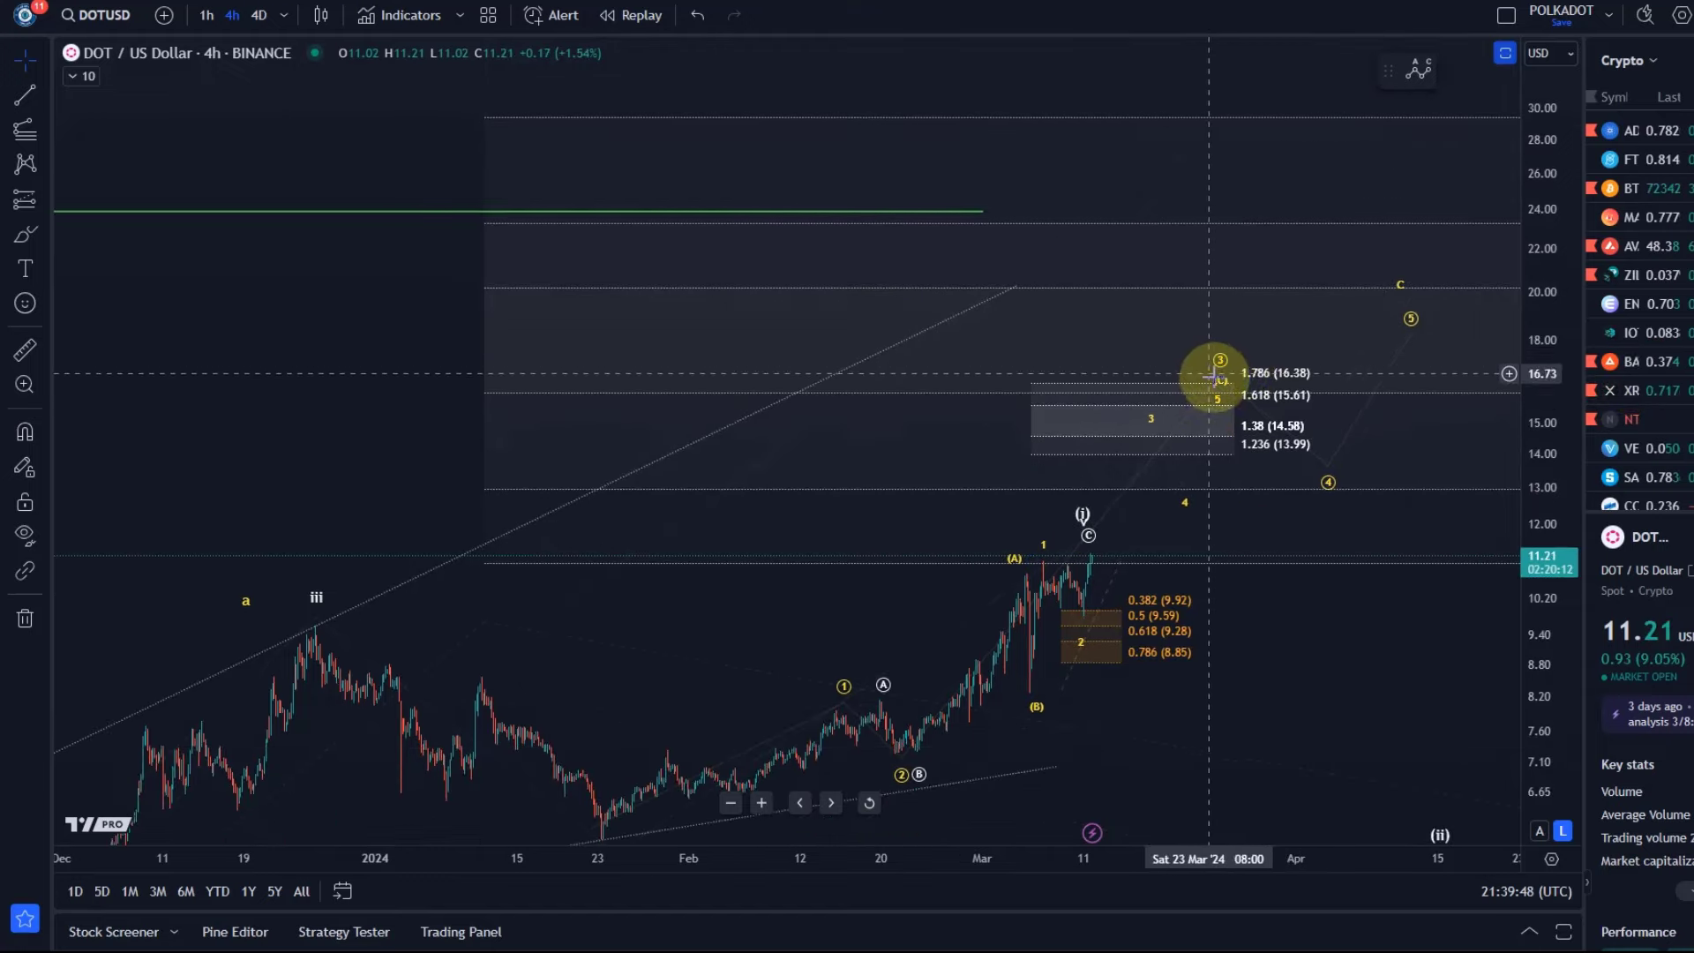
left_click_drag(1333, 669, 921, 623)
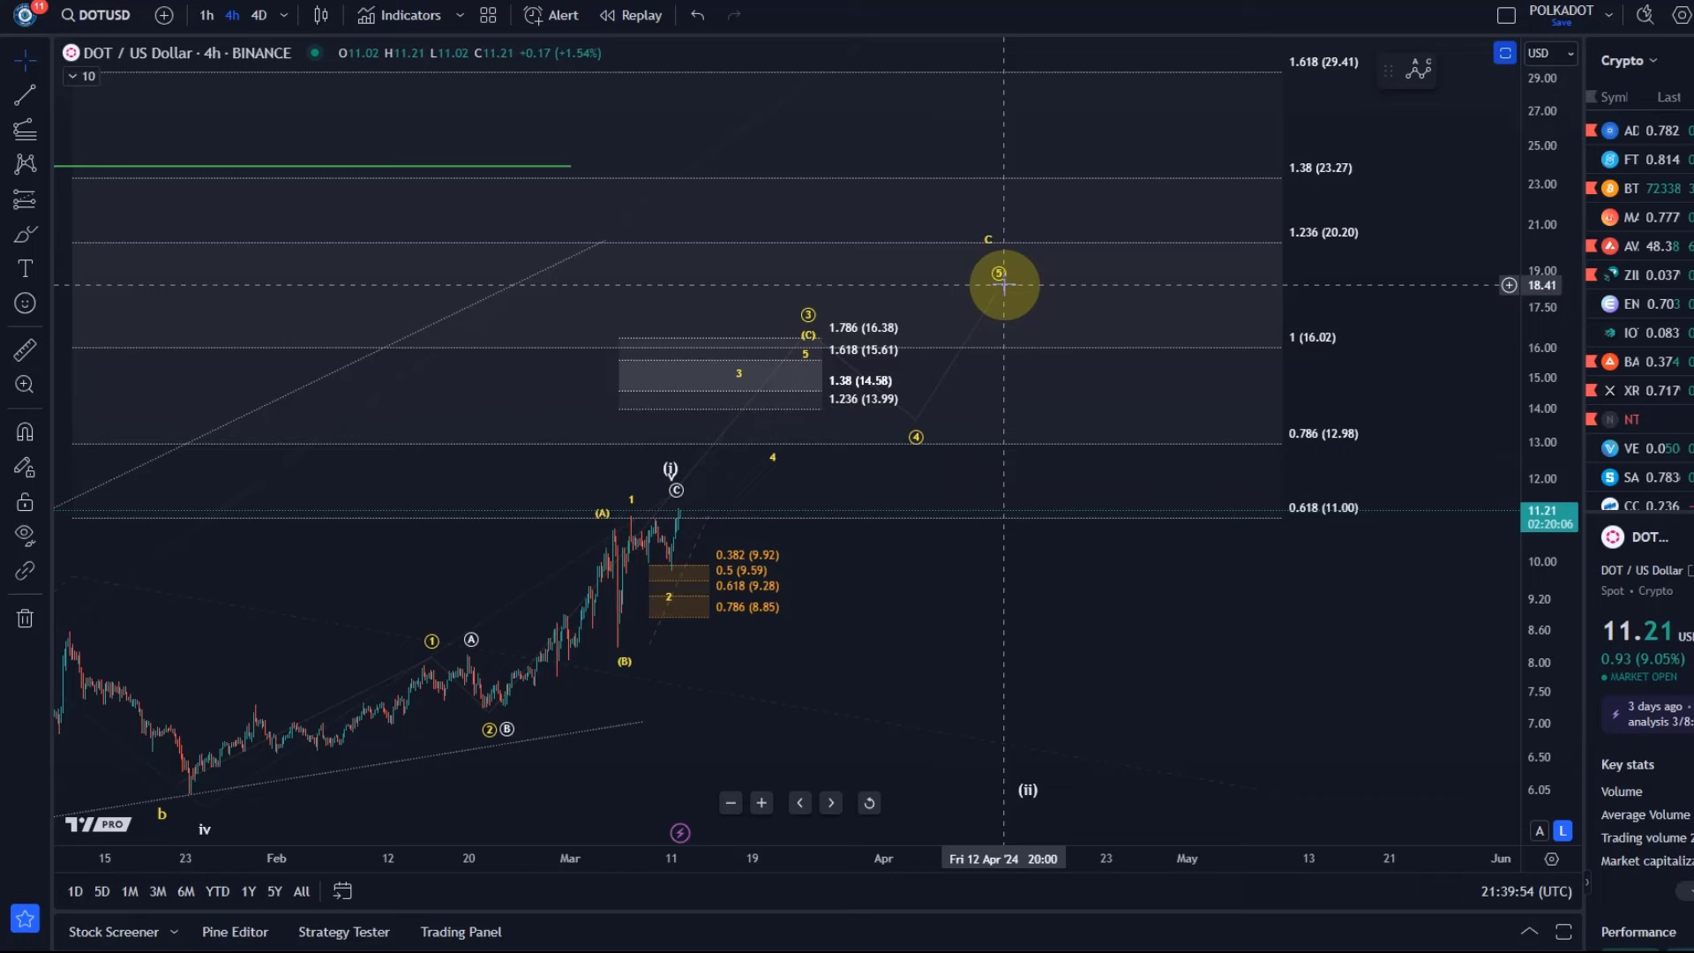
left_click(1001, 250)
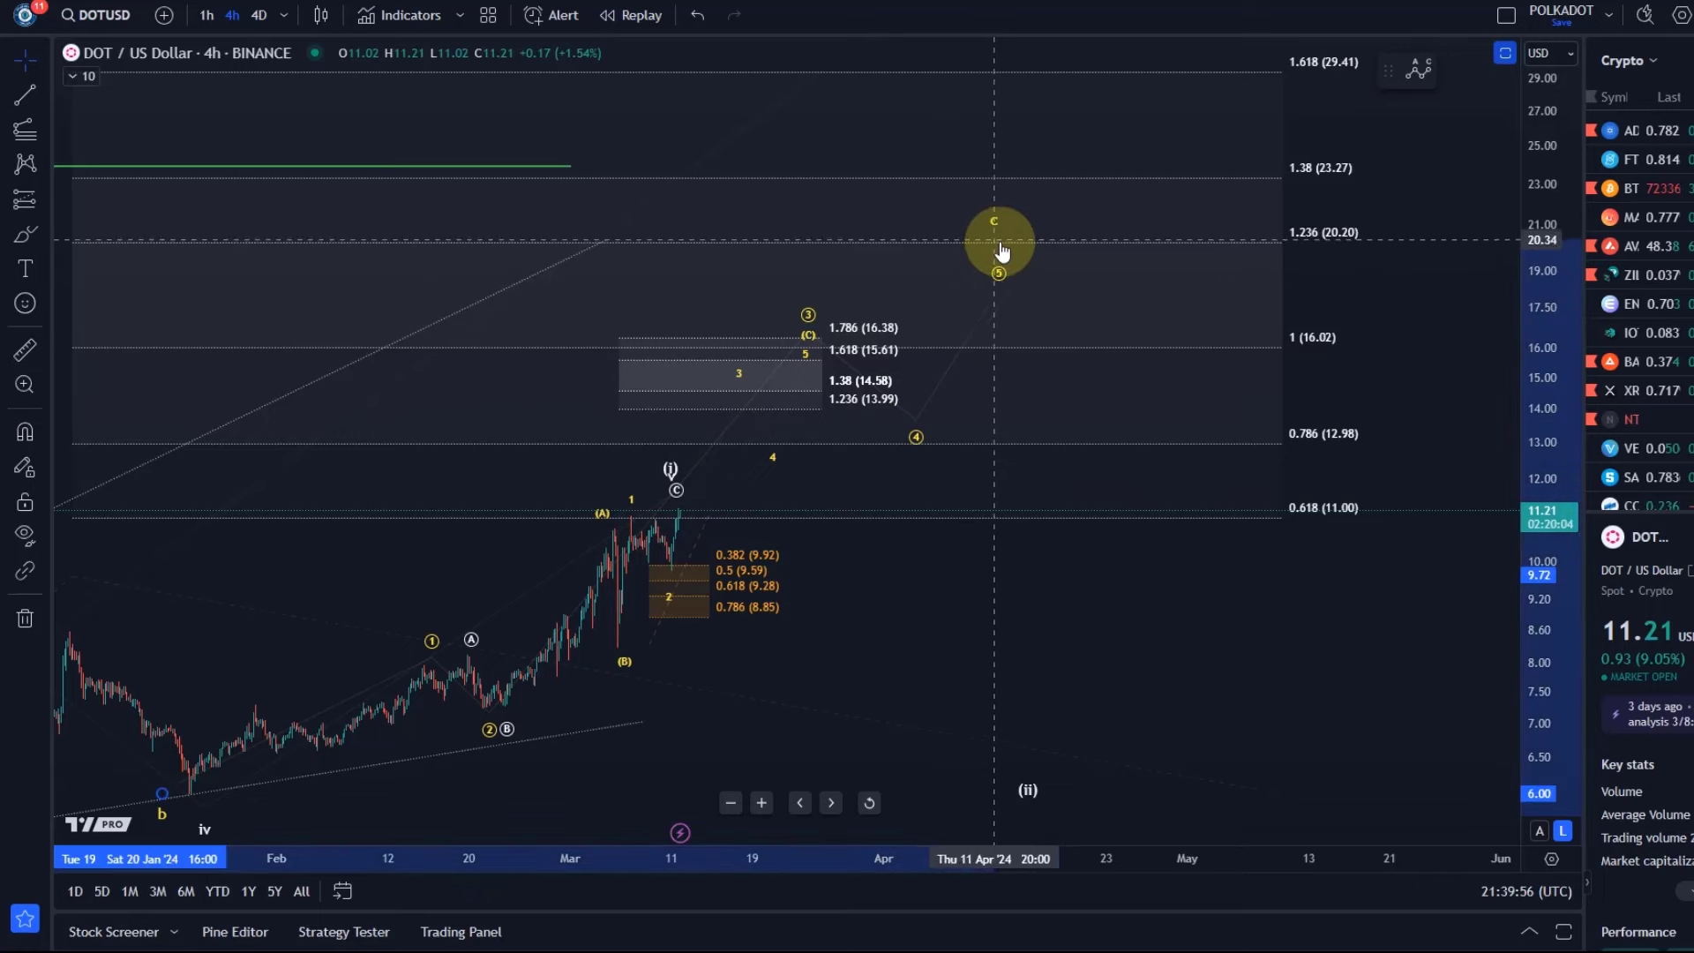
left_click(1010, 257)
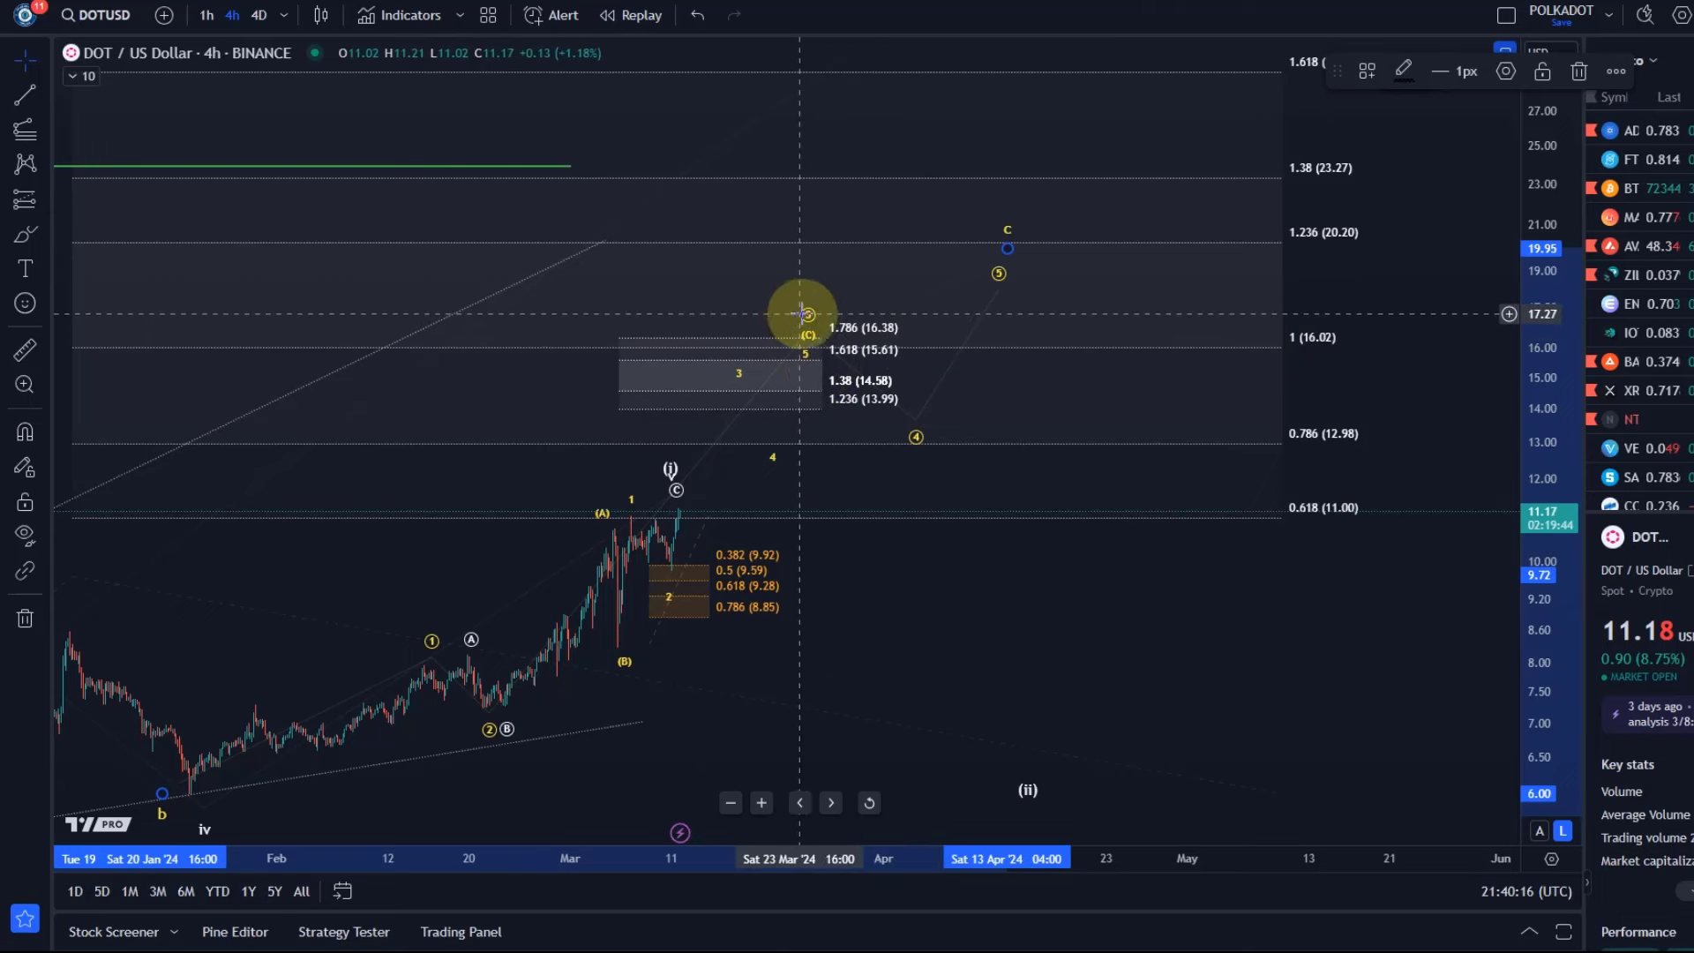
mouse_move(800, 313)
left_mouse_down()
mouse_move(817, 273)
mouse_move(813, 311)
left_mouse_up()
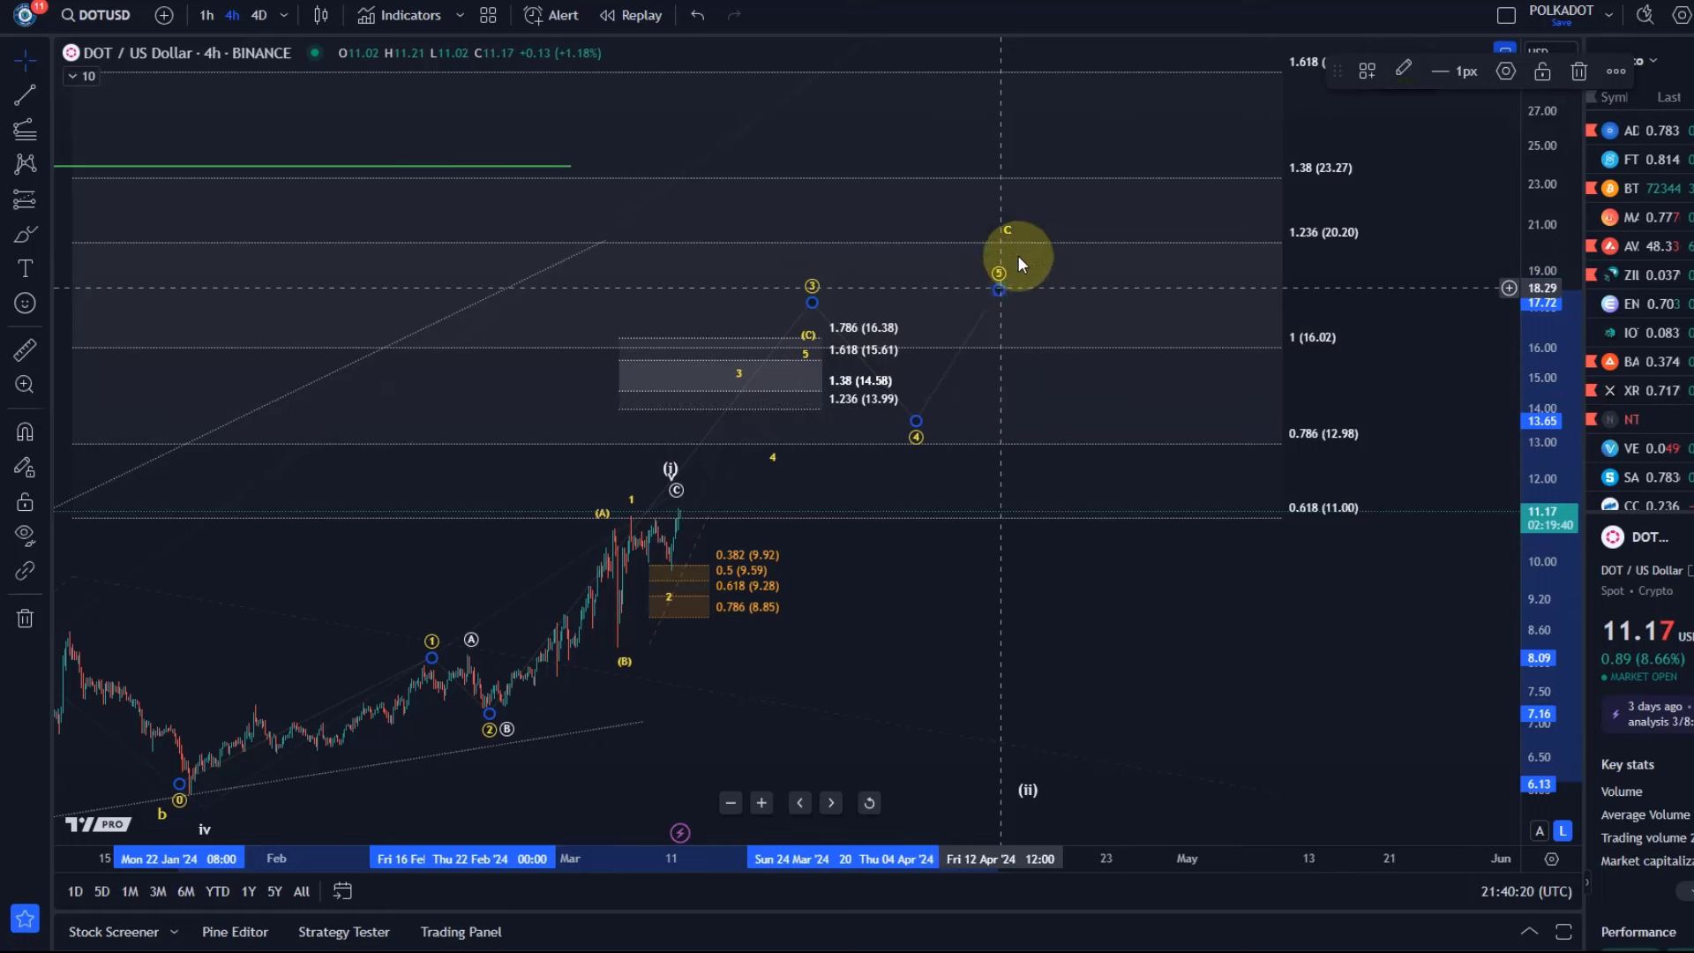
mouse_move(1019, 256)
left_mouse_down()
mouse_move(1047, 189)
mouse_move(982, 298)
left_mouse_up()
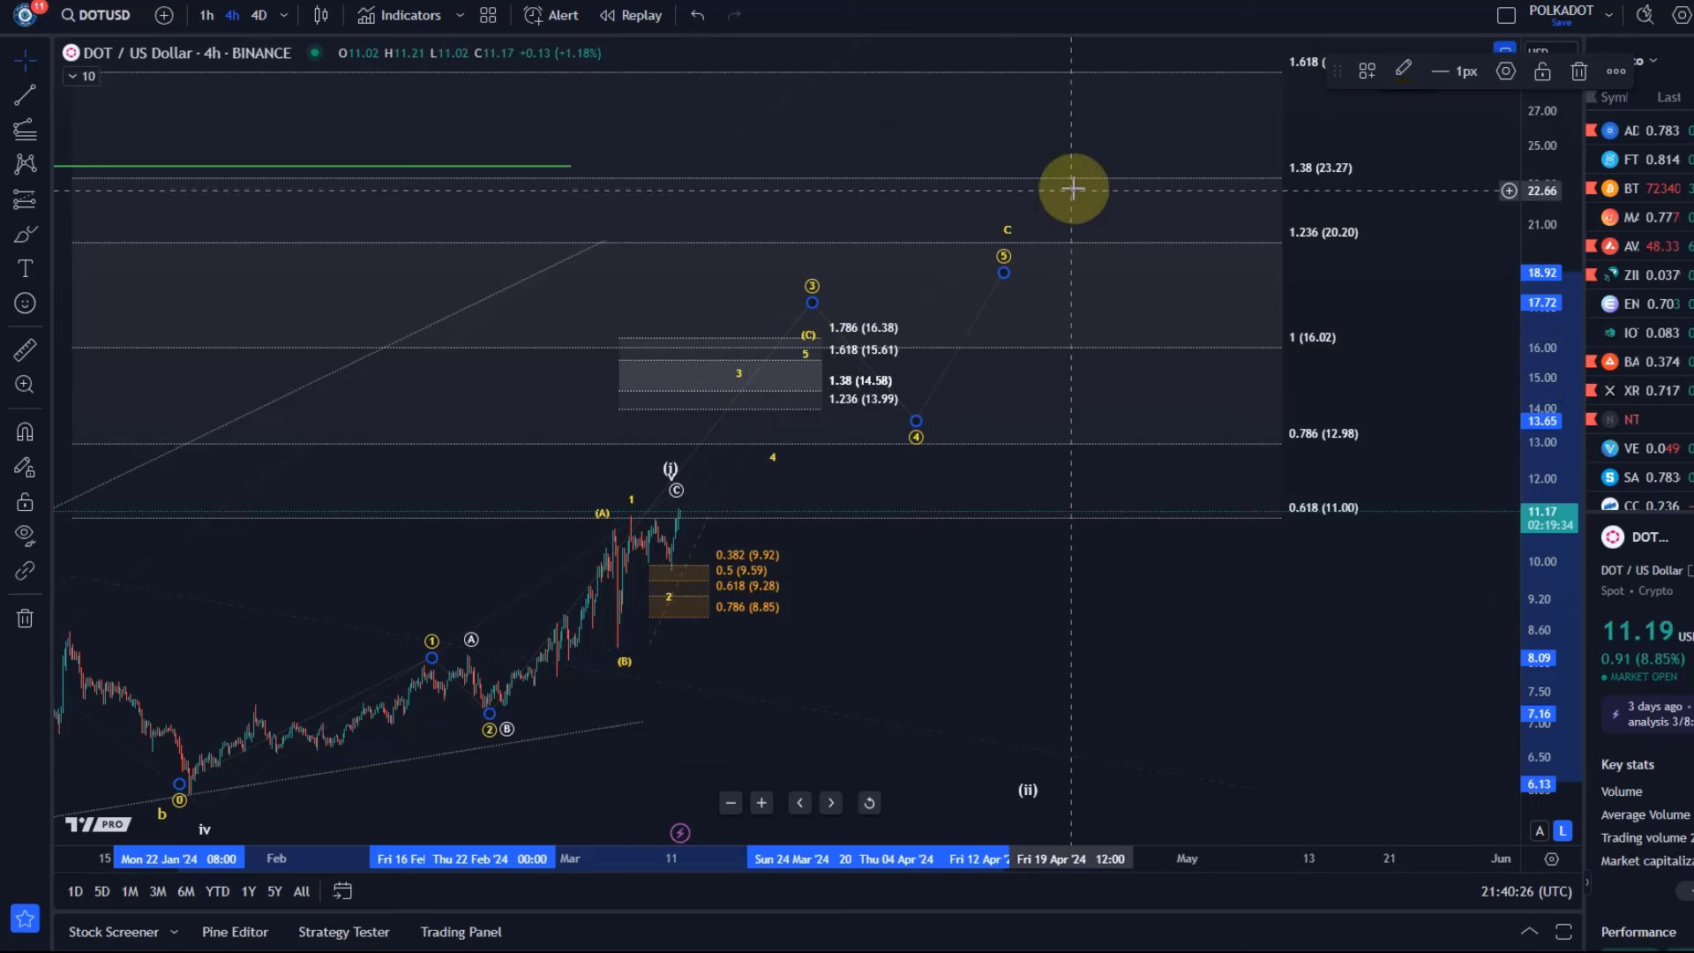
Pan and compress the price scale so the full wave range fits on screen
scroll(927, 327, "down", 3)
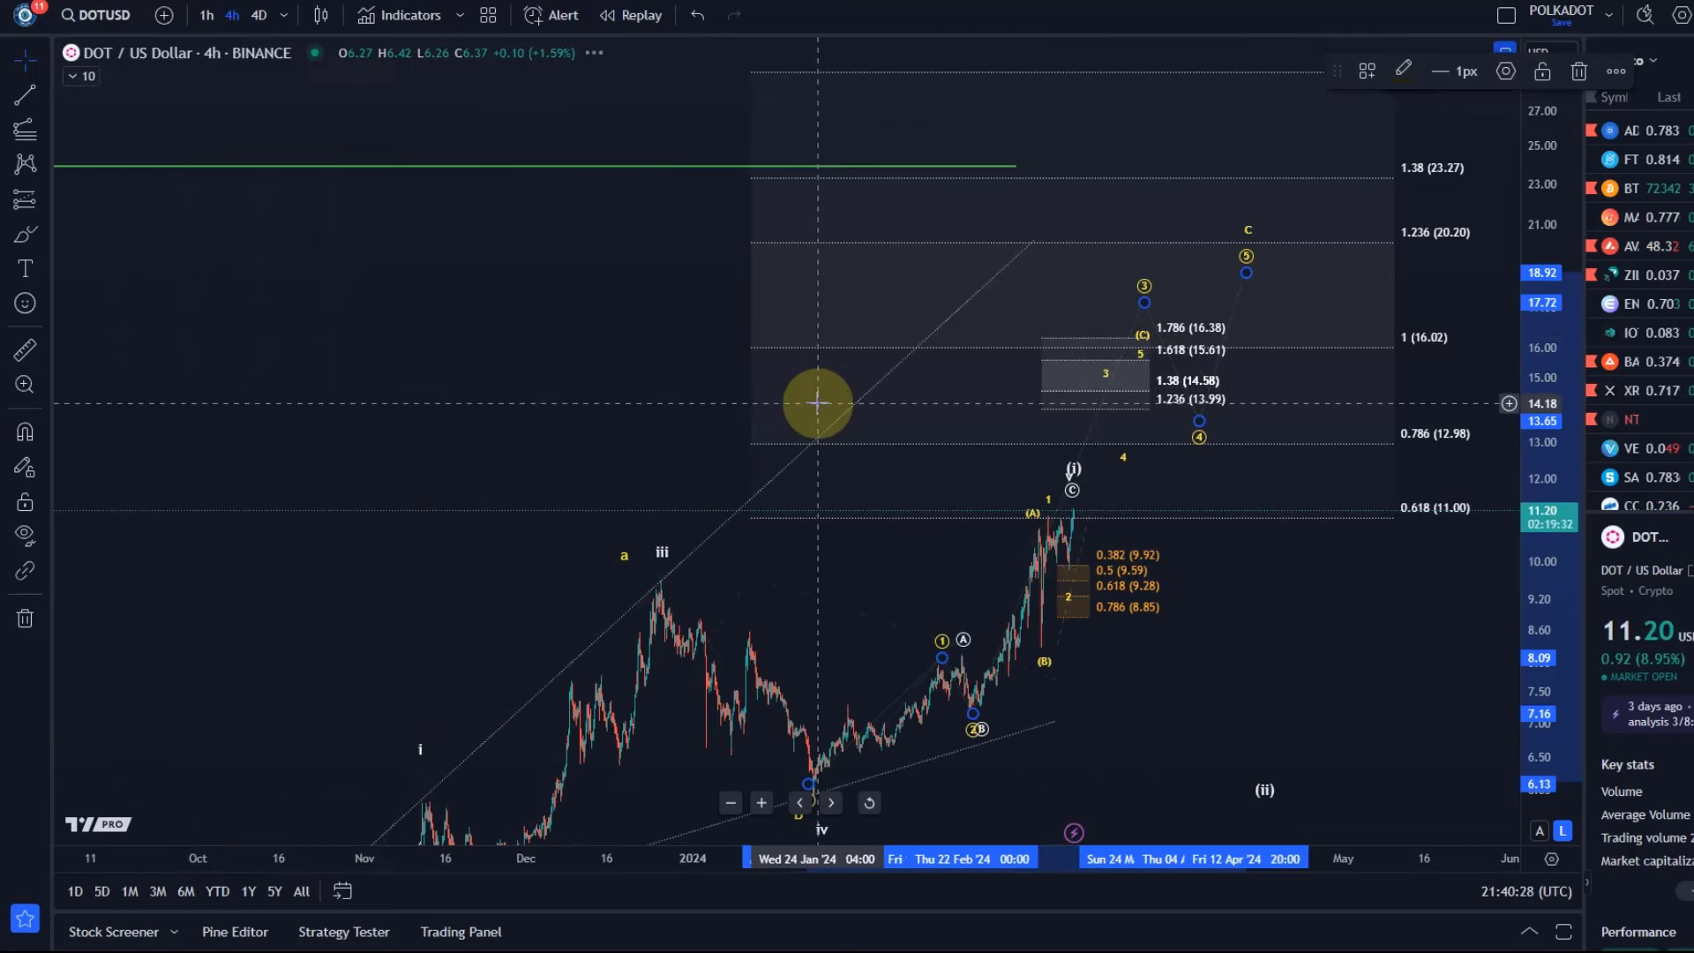
left_click_drag(1337, 674, 1133, 671)
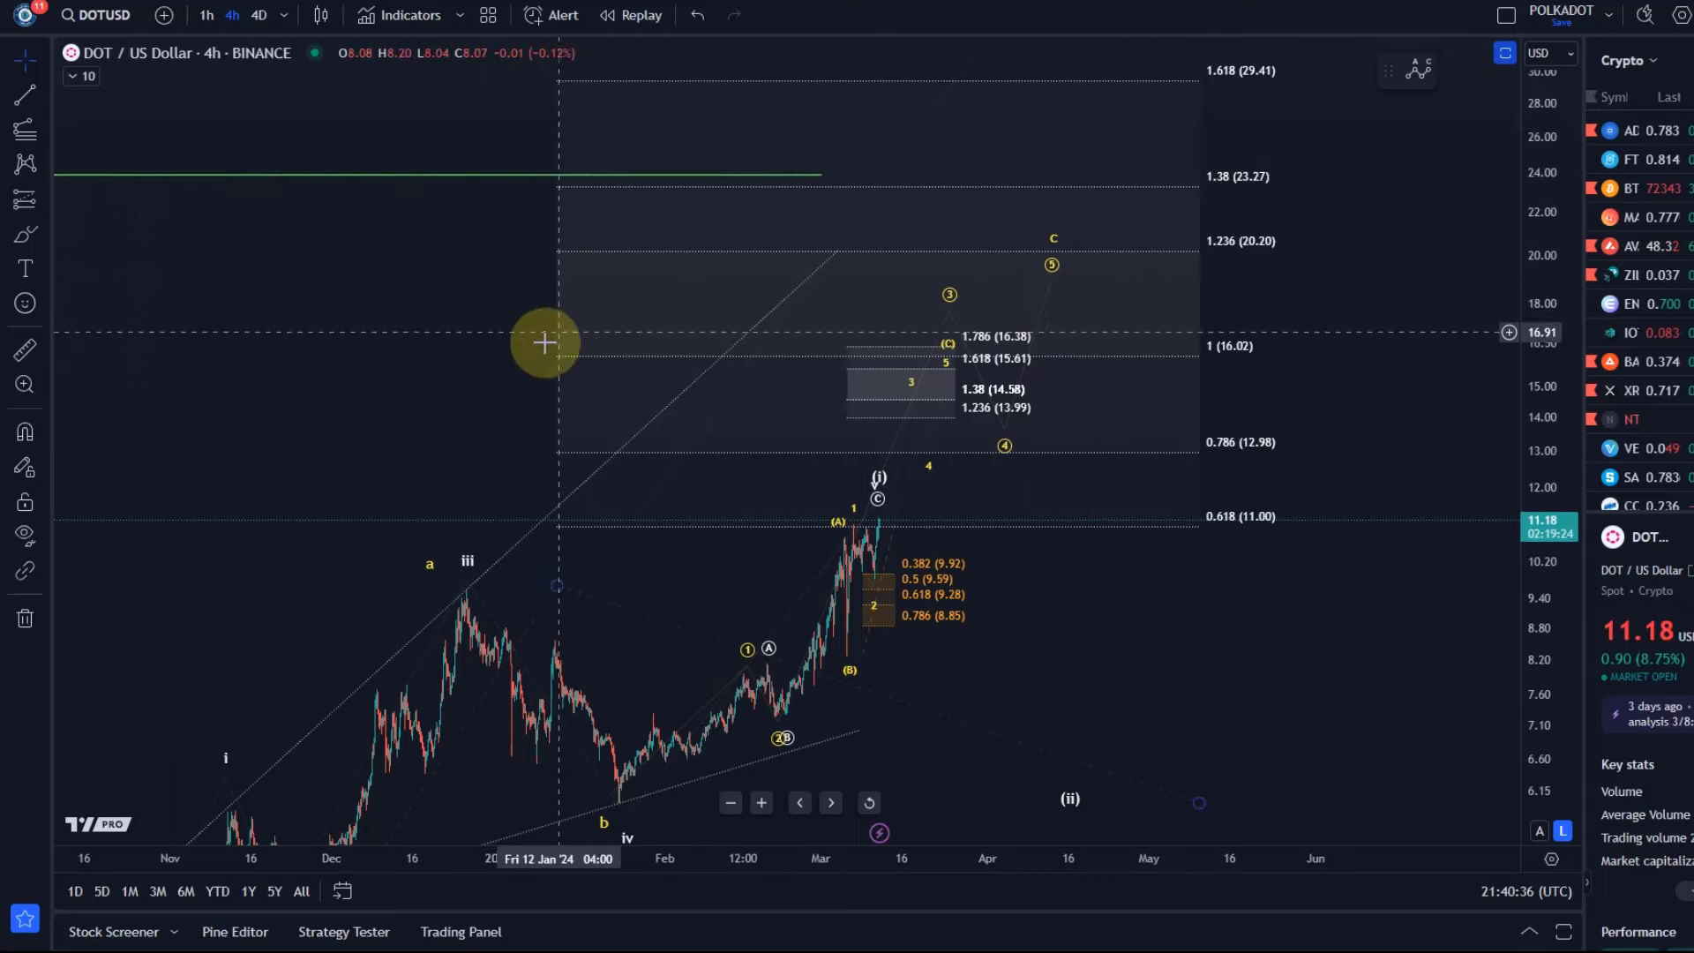
left_click_drag(469, 382, 665, 102)
left_click_drag(1134, 627, 1081, 673)
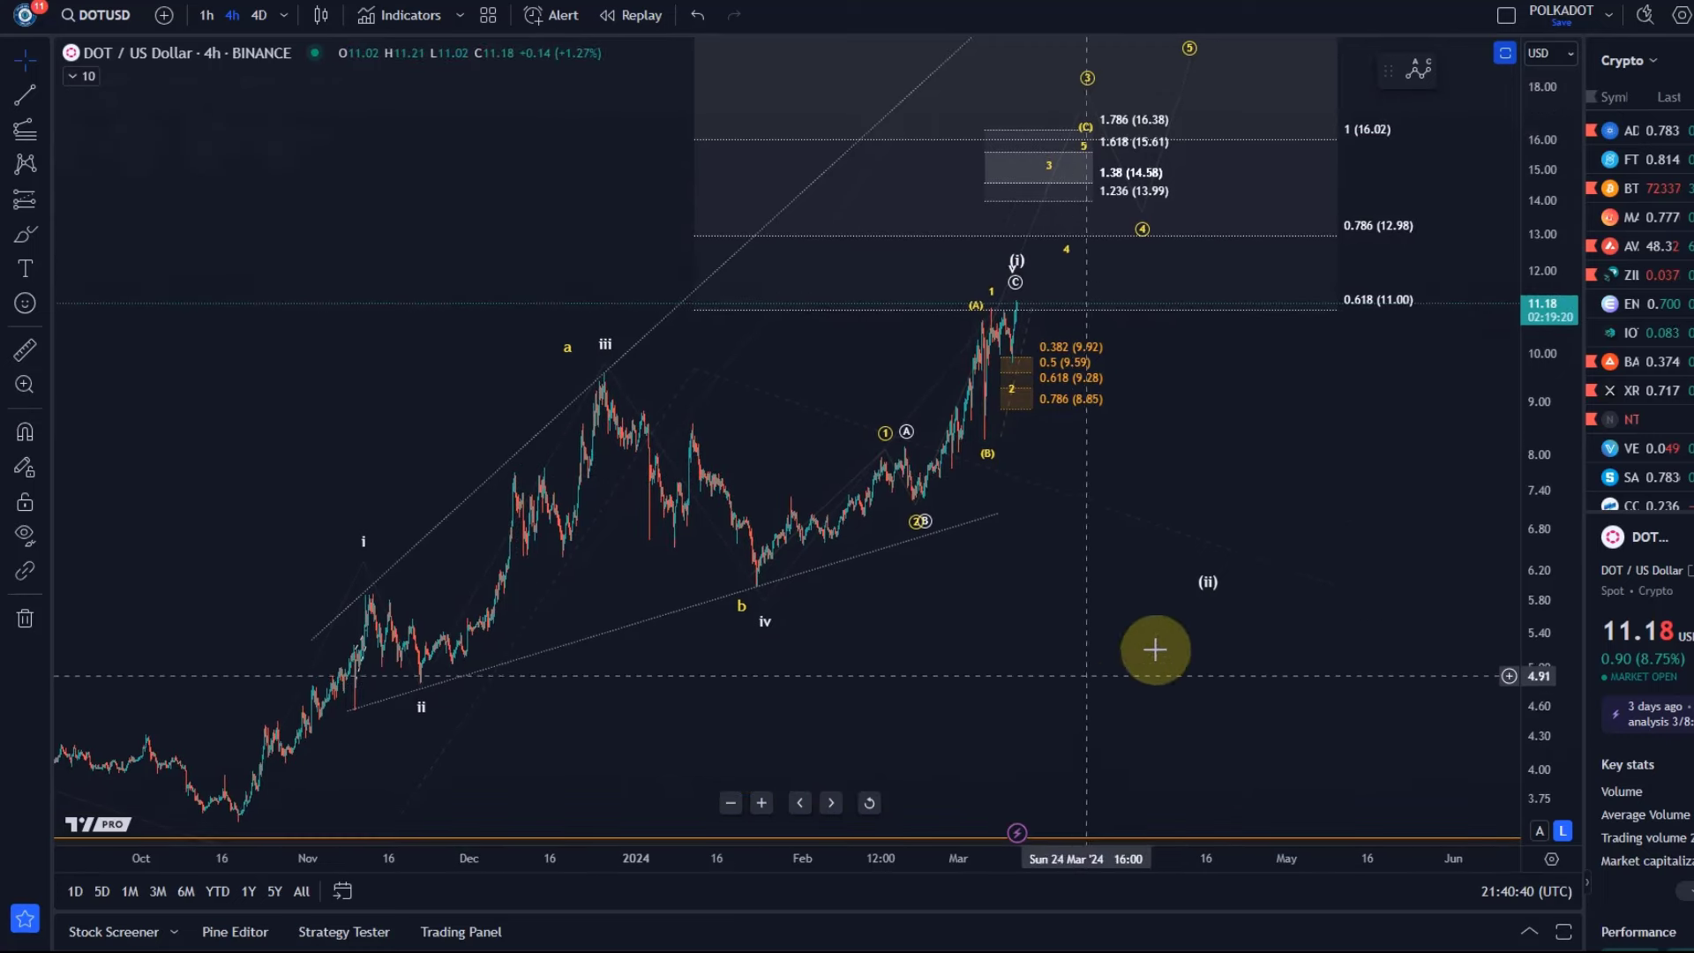
left_click_drag(1567, 402, 1437, 515)
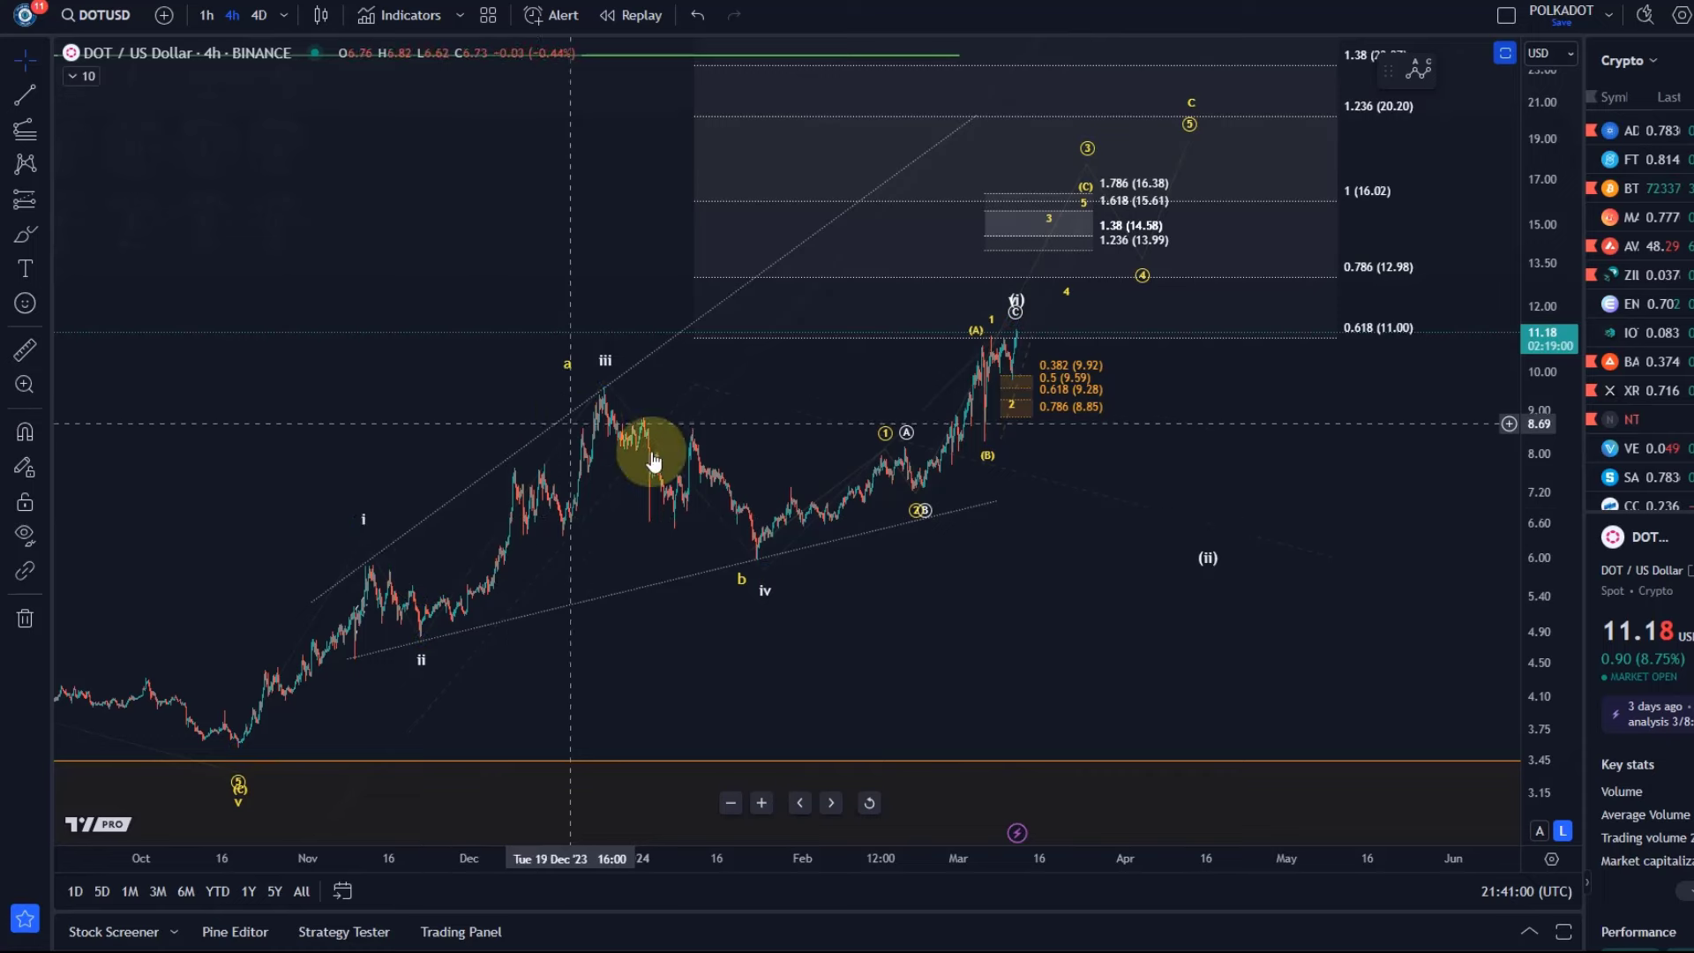
Drag the (i) wave label up-right so it sits above the v label
left_click(1159, 142)
left_click(1218, 121)
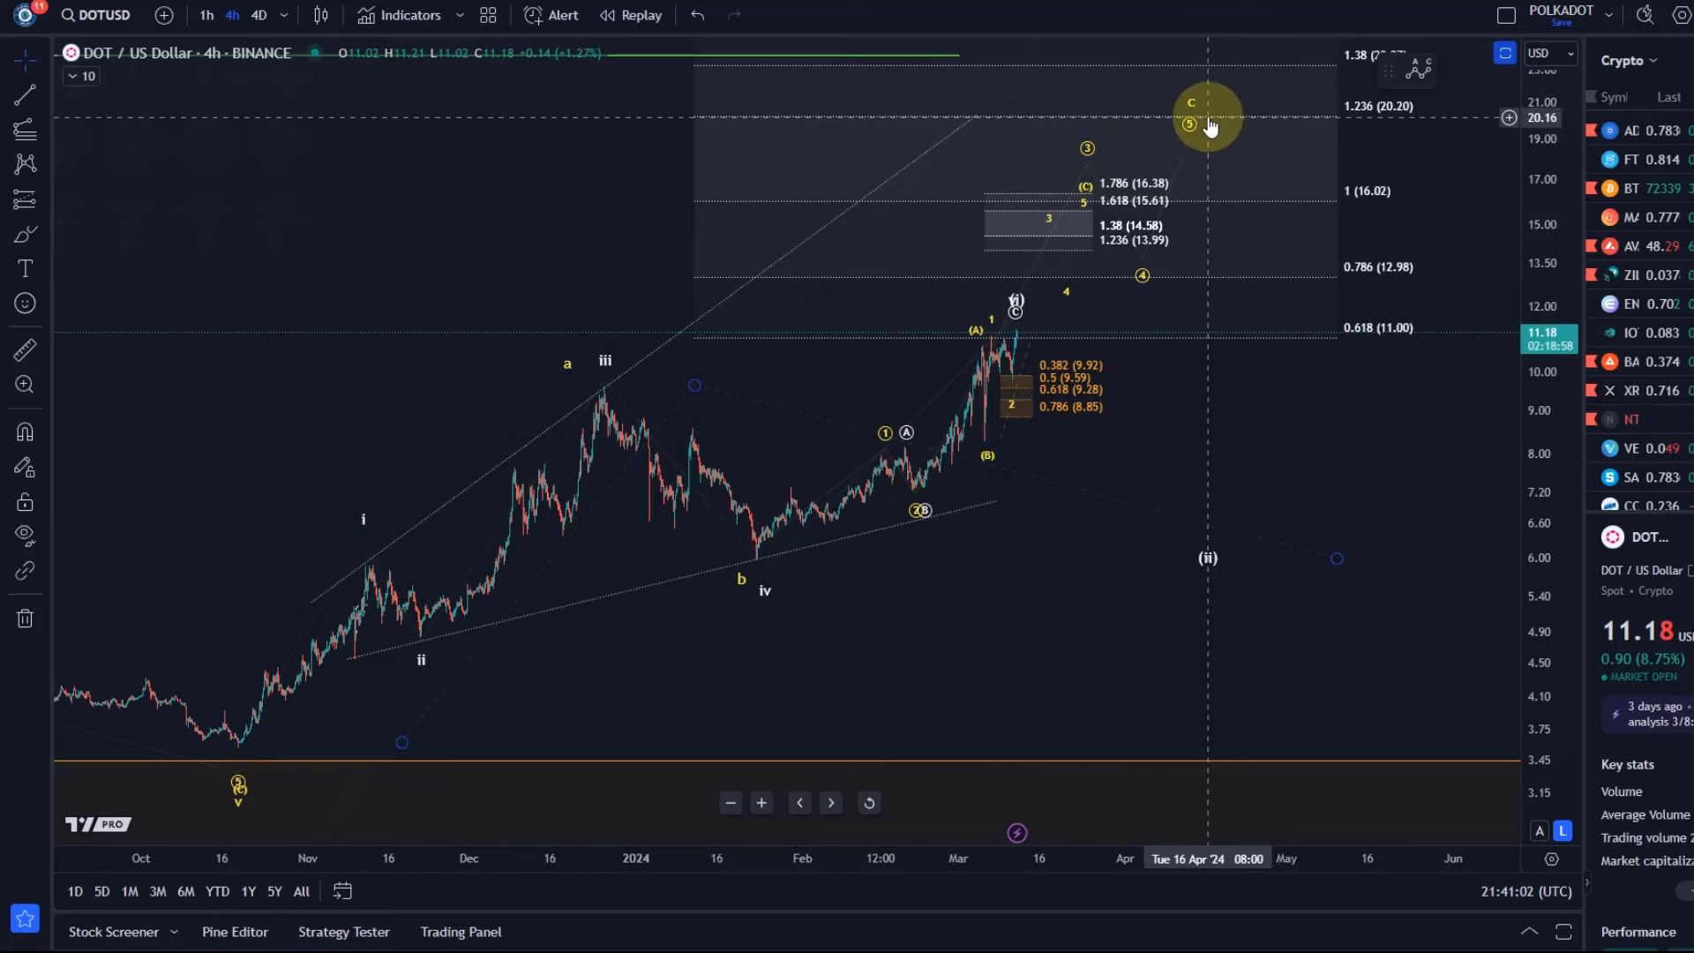
mouse_move(1267, 171)
left_mouse_down()
mouse_move(1236, 265)
mouse_move(1284, 133)
mouse_move(1212, 157)
left_mouse_up()
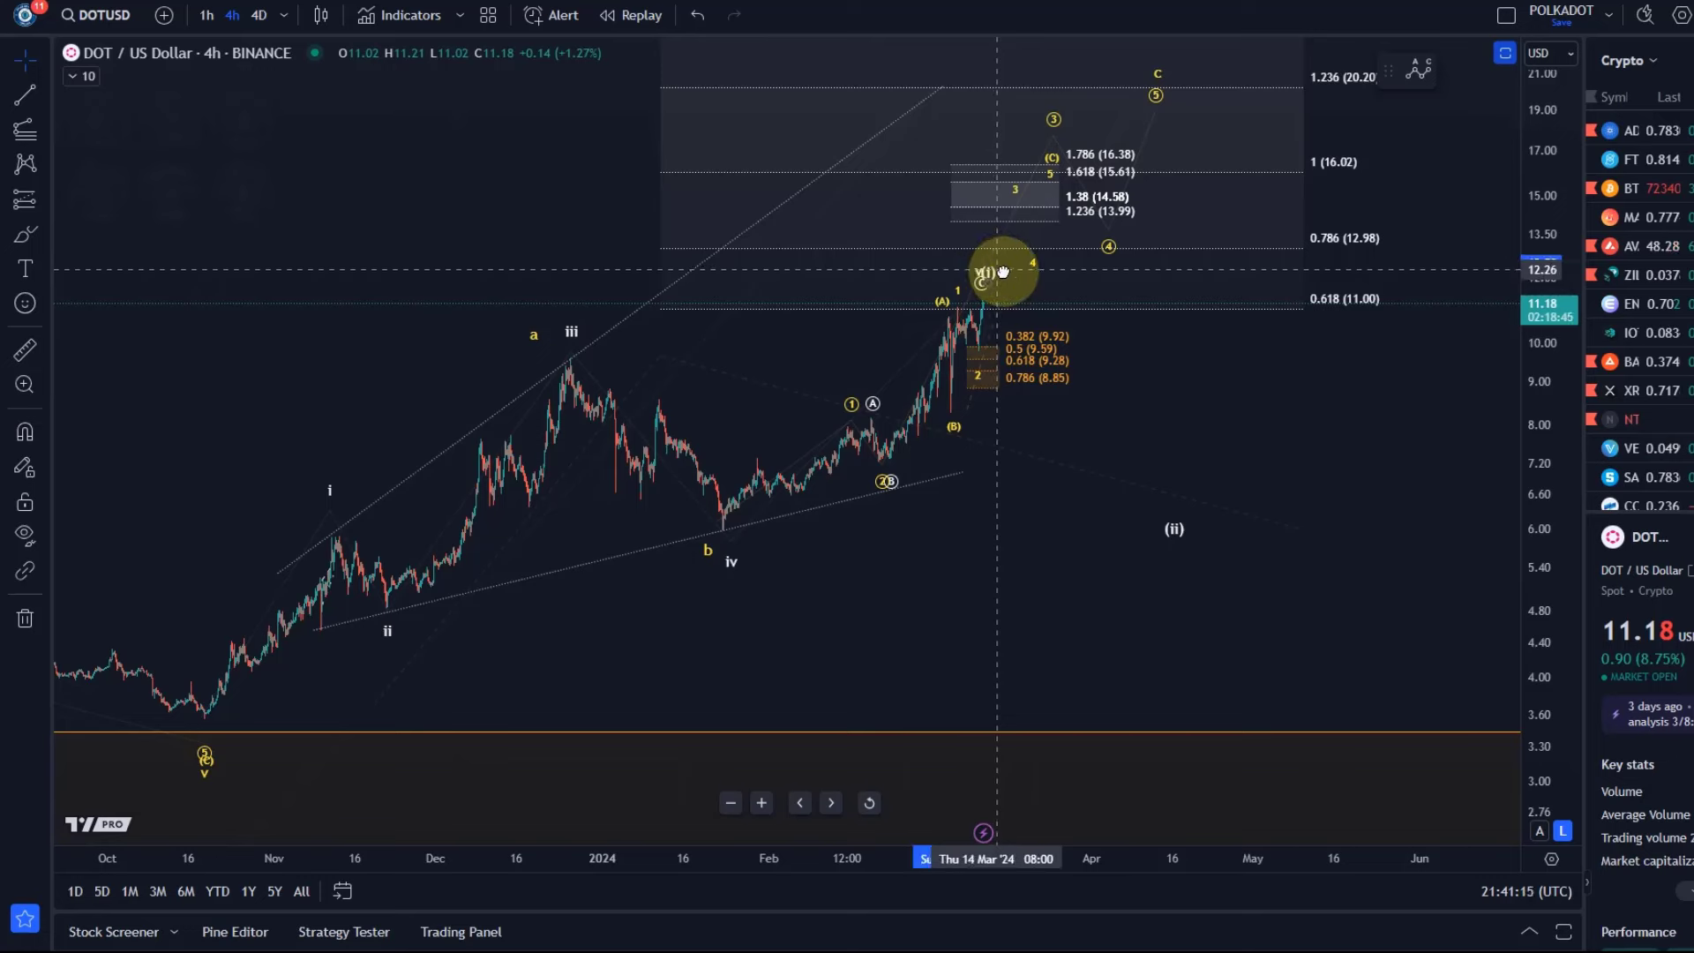
mouse_move(1003, 272)
left_mouse_down()
mouse_move(1008, 255)
mouse_move(984, 256)
left_mouse_up()
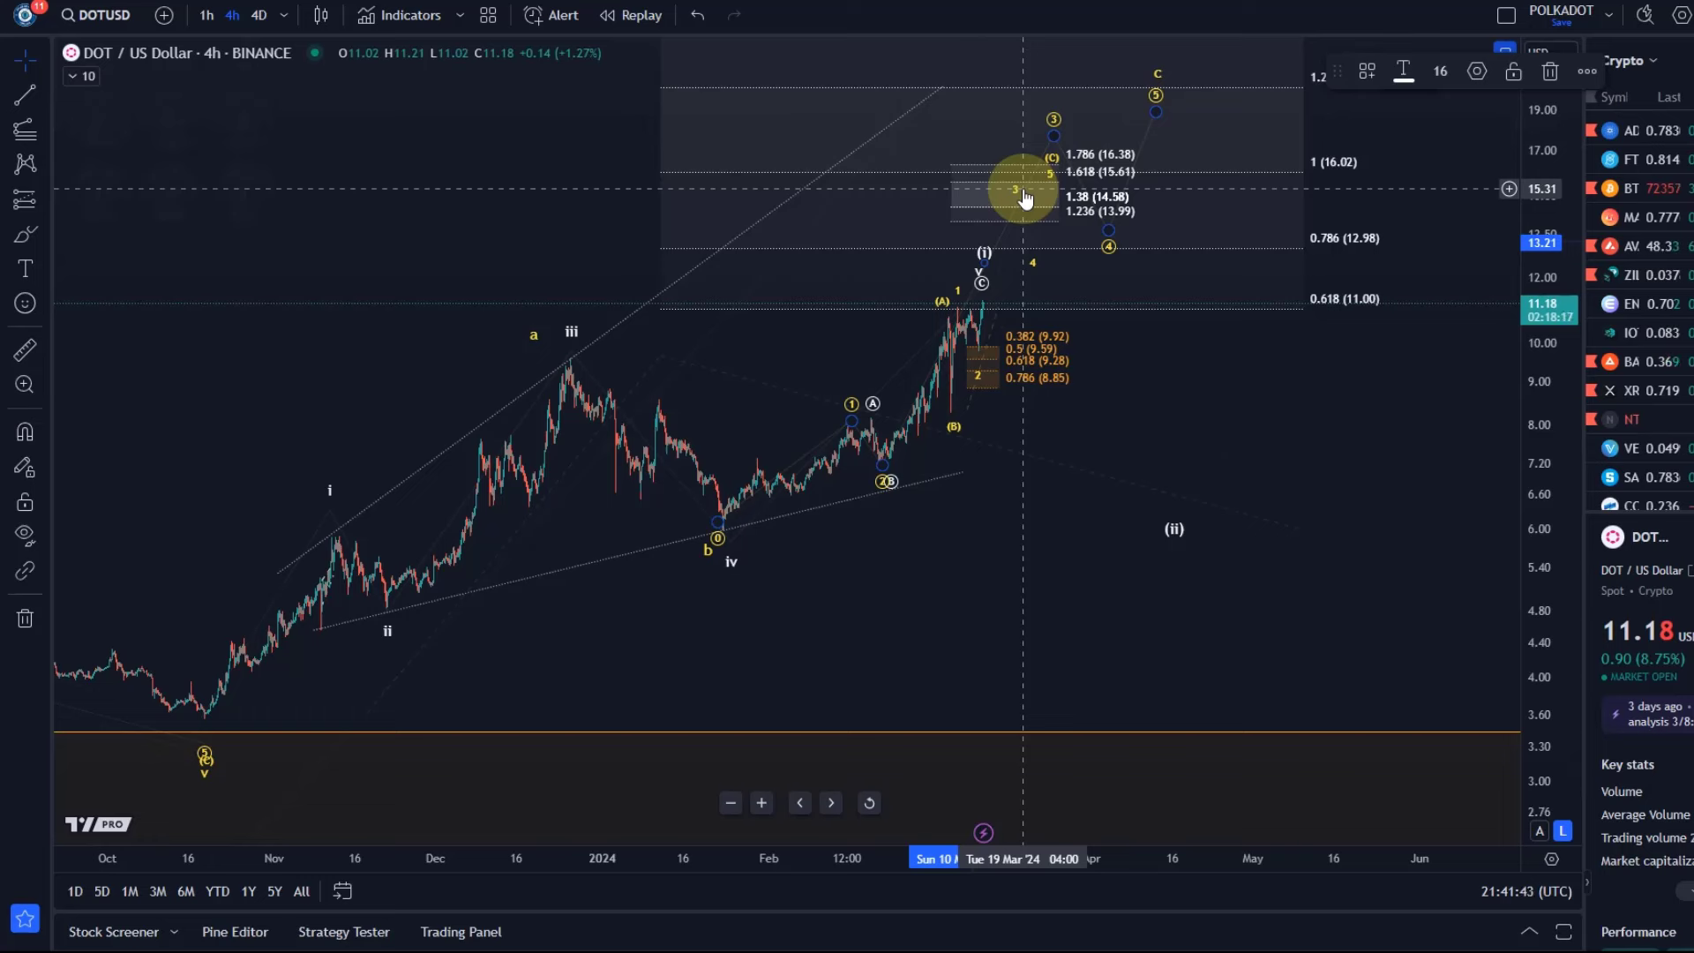
left_click_drag(1024, 195, 706, 456)
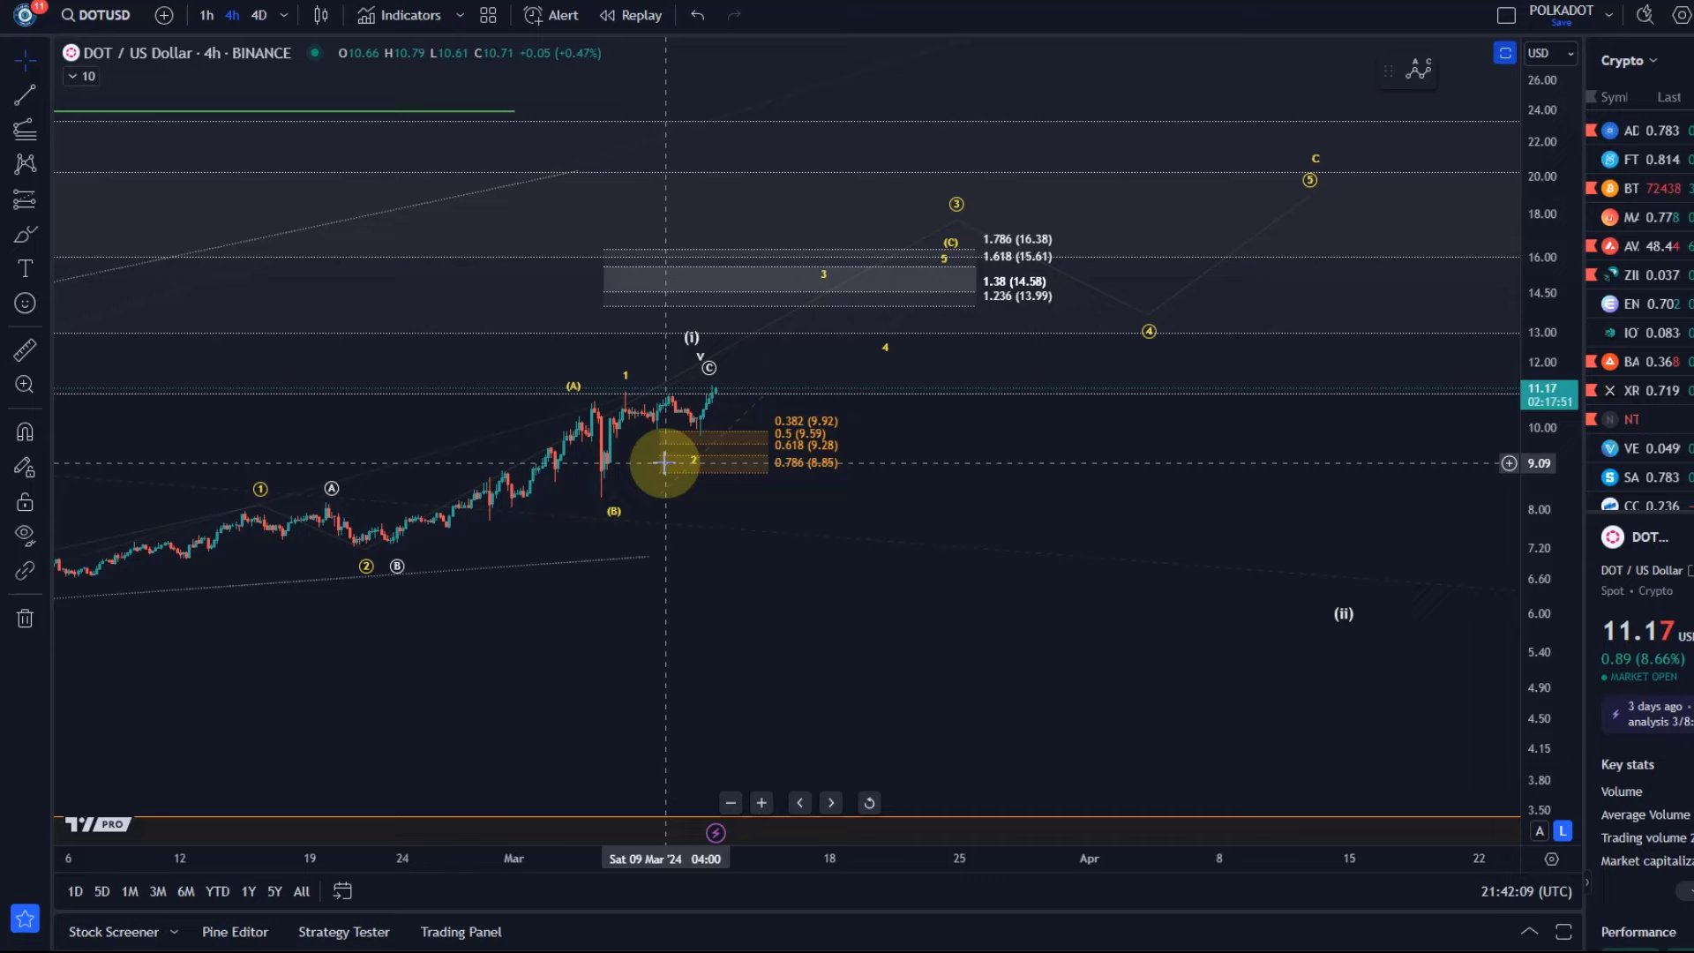
left_click(664, 463)
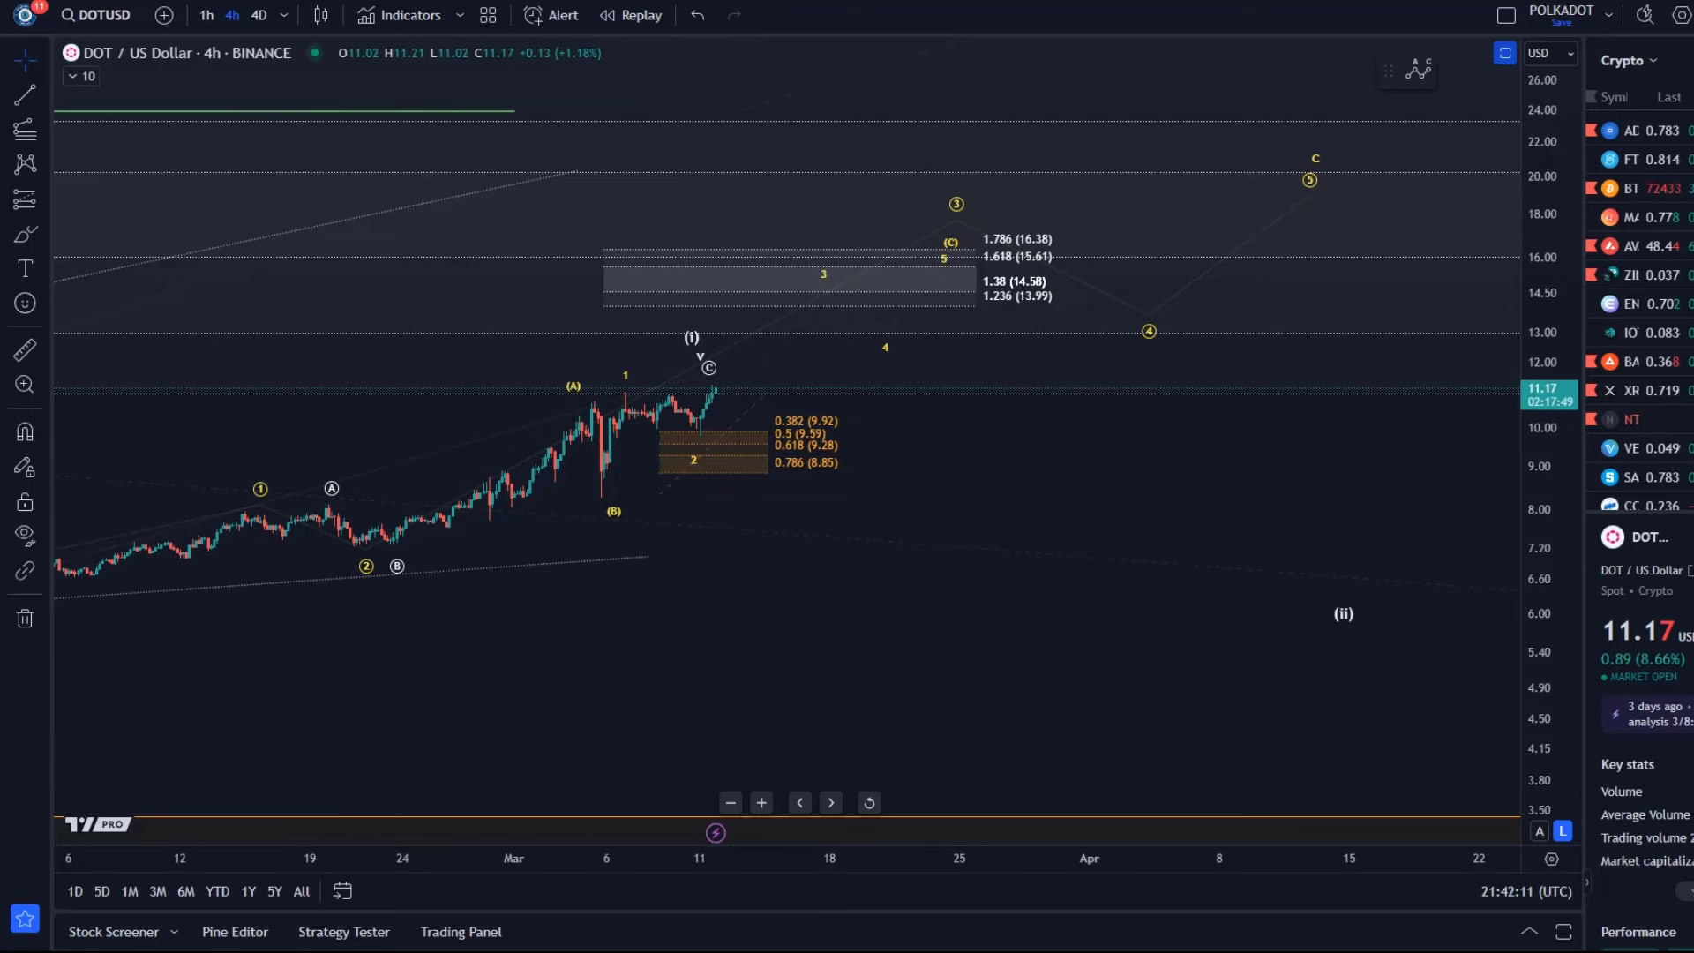